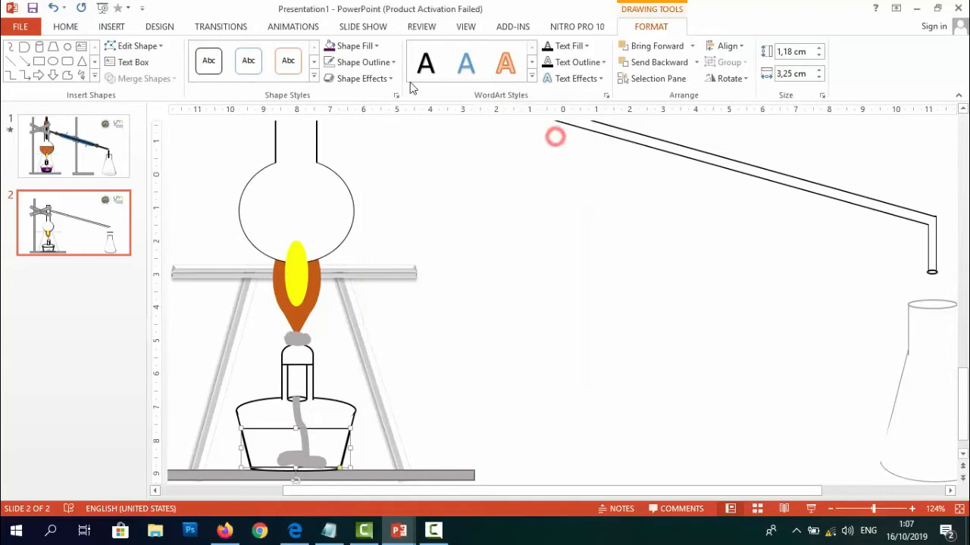
- Fill the inner flame ellipse with the standard orange colour and give it a yellow outline
left_click(453, 271)
left_click(297, 272)
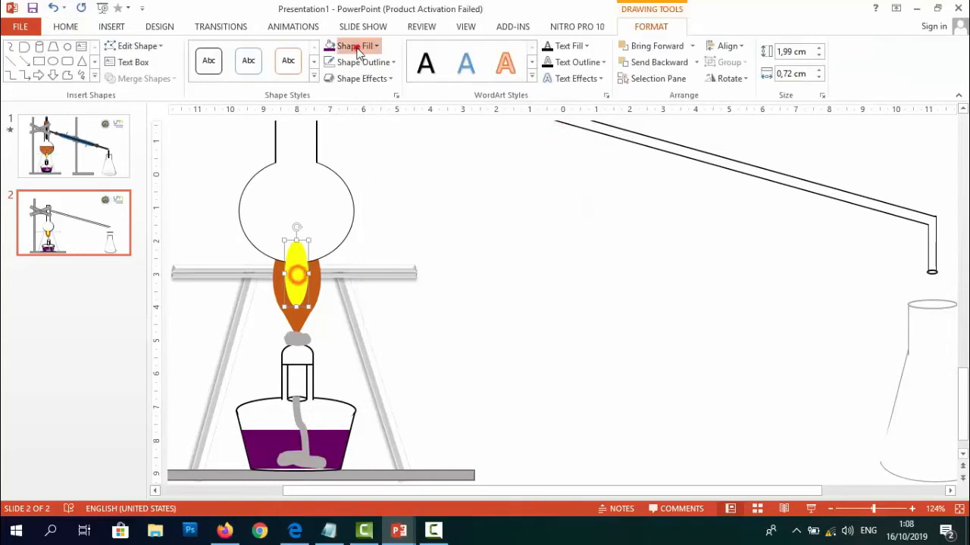
left_click(354, 46)
left_click(352, 157)
left_click(371, 61)
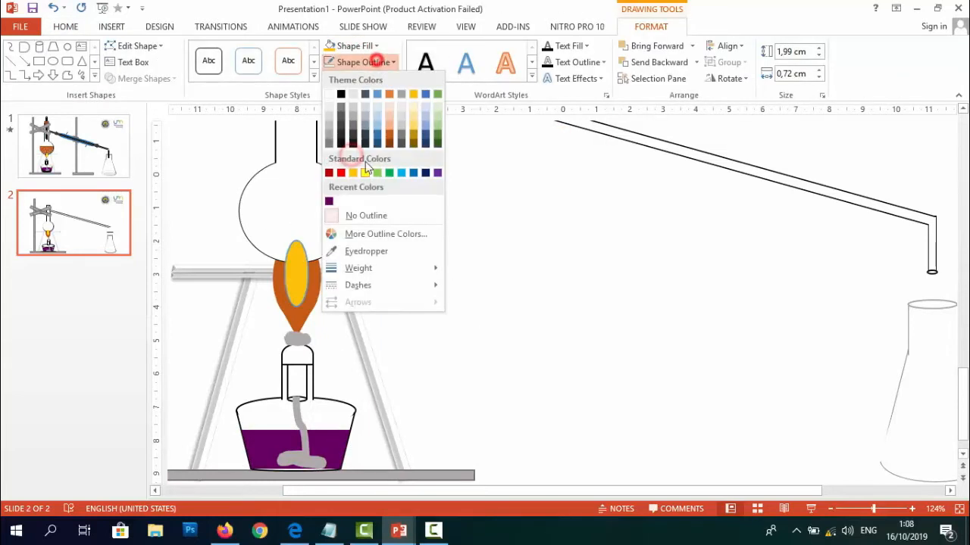
left_click(364, 174)
left_click_drag(873, 509, 856, 508)
left_click(755, 405)
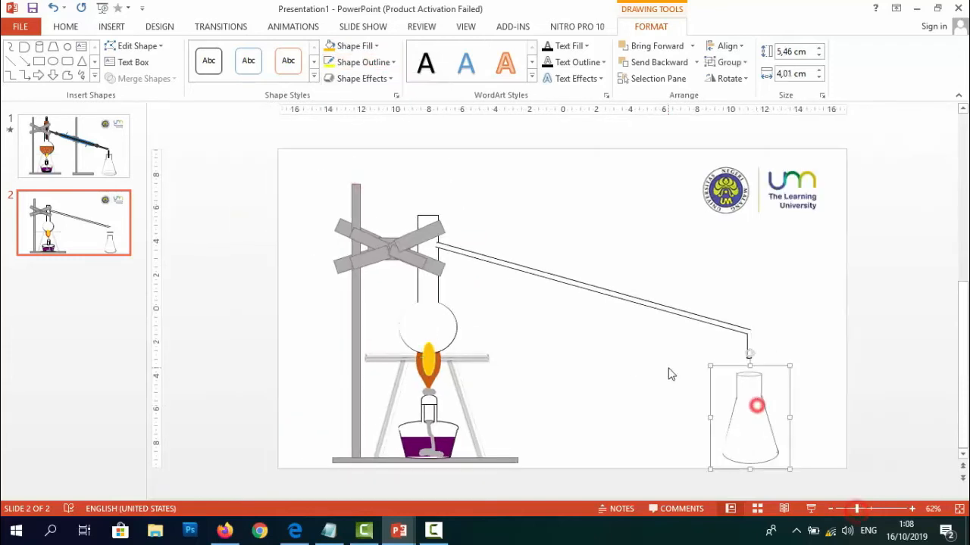
left_click(668, 371)
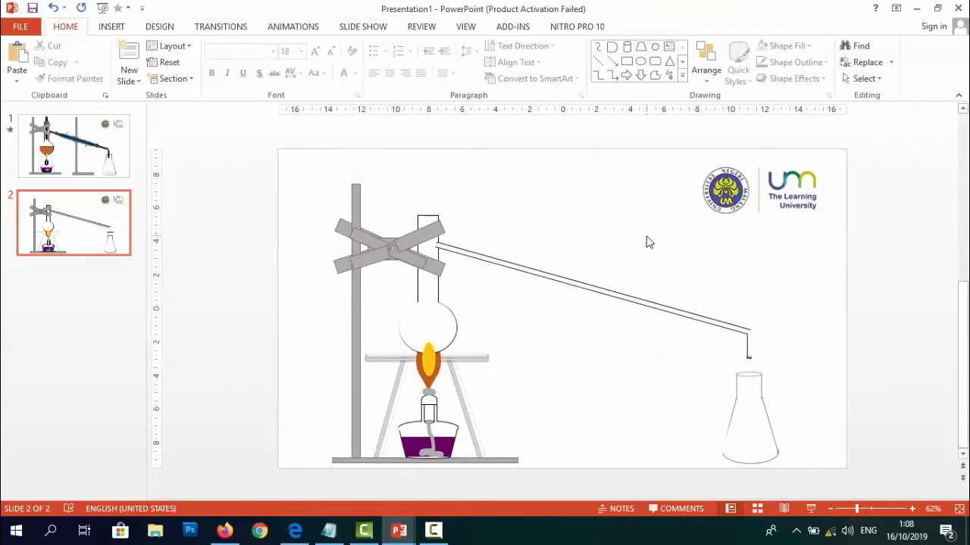
- Duplicate the stand's pole and base and place the copy between the burner and the conical flask
left_click(357, 305)
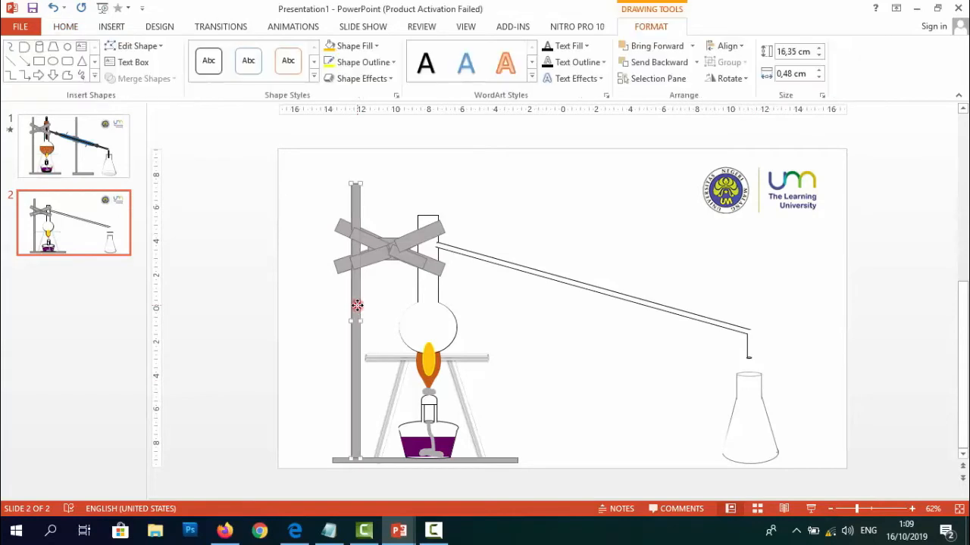
left_click_drag(378, 470, 549, 396)
left_click(645, 268)
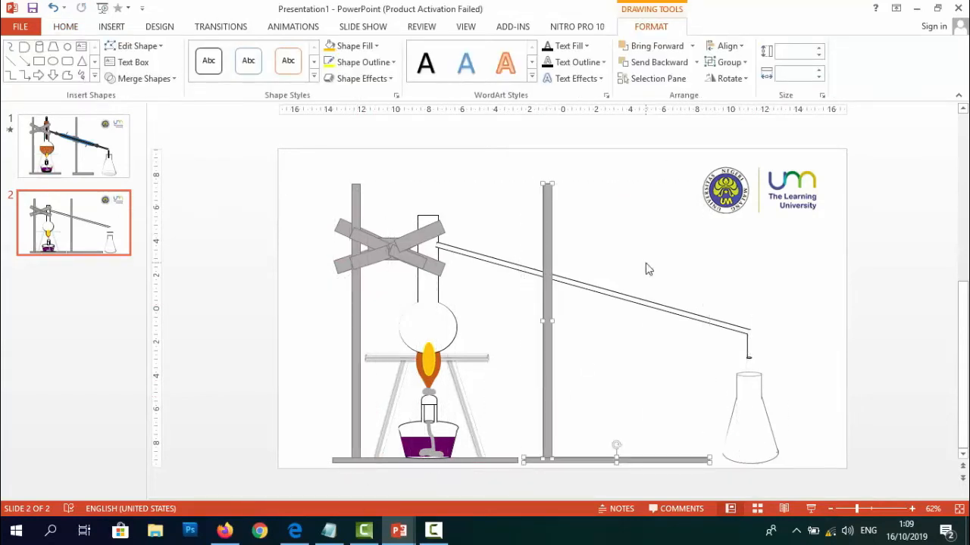
- Draw a rounded Terminator shape about 13 cm long as the condenser, tilting and placing it along the sloping tube
left_click(680, 79)
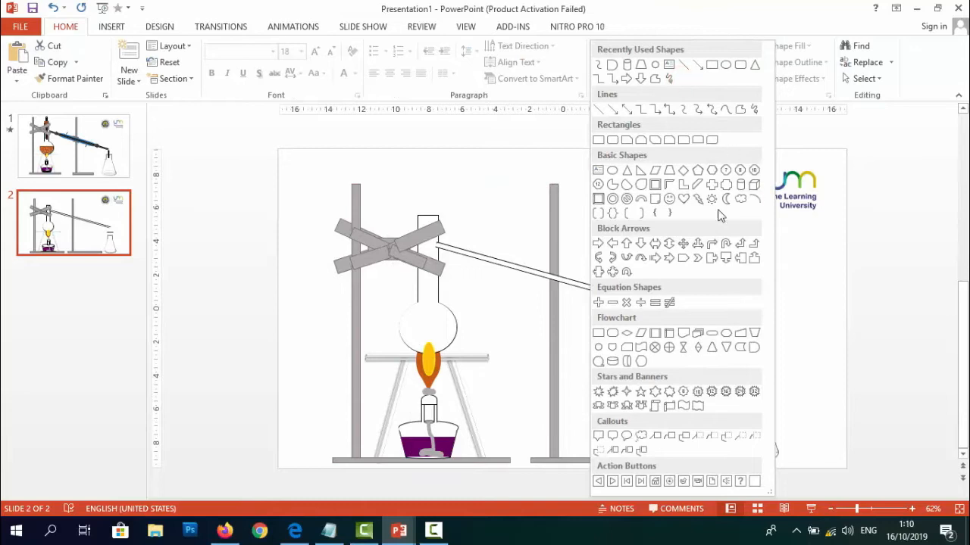
left_click(711, 333)
mouse_move(485, 200)
left_mouse_down()
mouse_move(588, 260)
mouse_move(788, 232)
left_mouse_up()
left_click_drag(691, 211, 663, 241)
left_click_drag(607, 217, 615, 218)
key("ctrl+v")
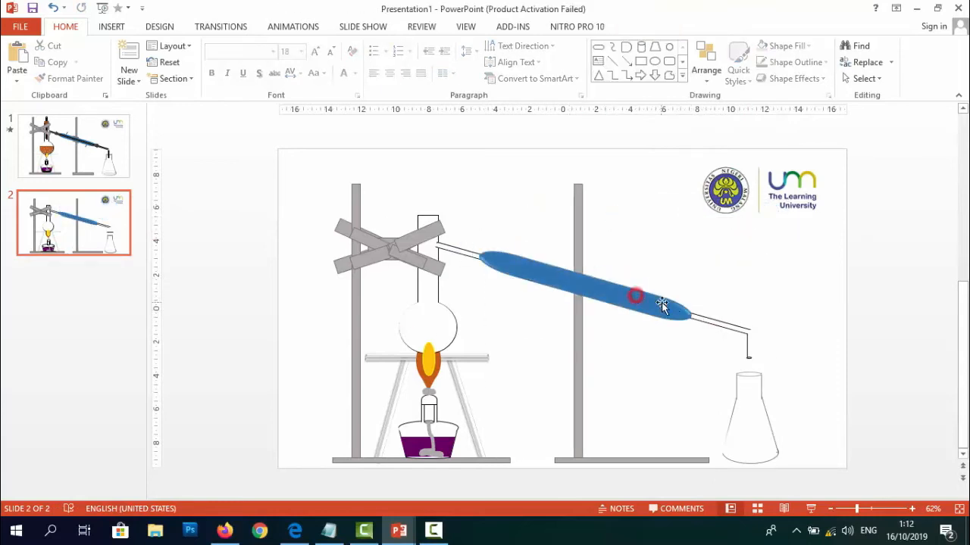
- Send the blue condenser shape behind the sloping tube and the second stand's pole behind the condenser
right_click(656, 303)
left_click(757, 203)
right_click(581, 230)
left_click(623, 385)
- Draw a small clamp rectangle, tilt it onto the condenser's upper edge at the pole, and colour it gray with a darker gray outline
left_click(640, 61)
mouse_move(599, 240)
left_mouse_down()
mouse_move(649, 245)
mouse_move(633, 228)
left_mouse_up()
left_click_drag(630, 244, 587, 256)
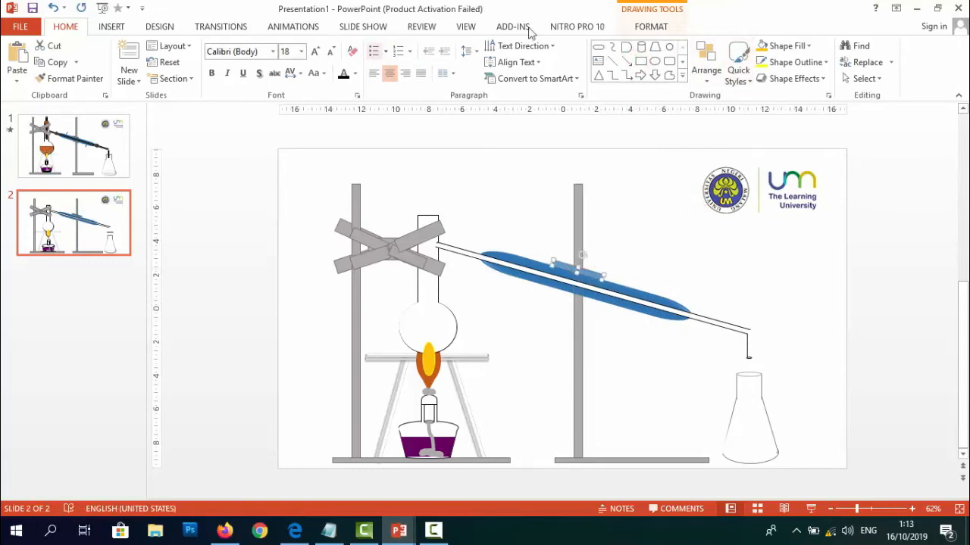
left_click(786, 45)
left_click(786, 97)
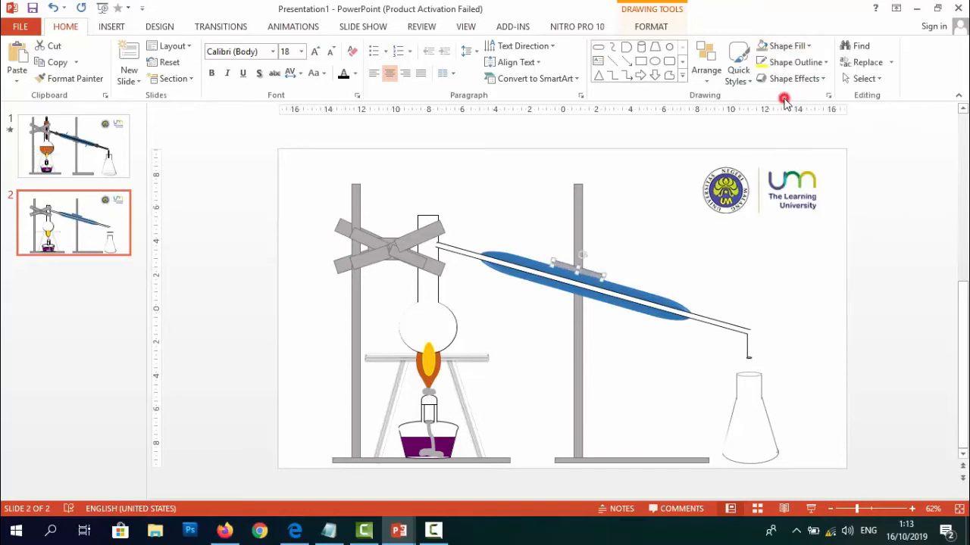
left_click(785, 62)
left_click(785, 126)
- Copy the gray clamp rectangle and place the copy along the condenser's lower edge at the pole
key("ctrl+c")
key("ctrl+v")
left_click_drag(593, 280, 586, 294)
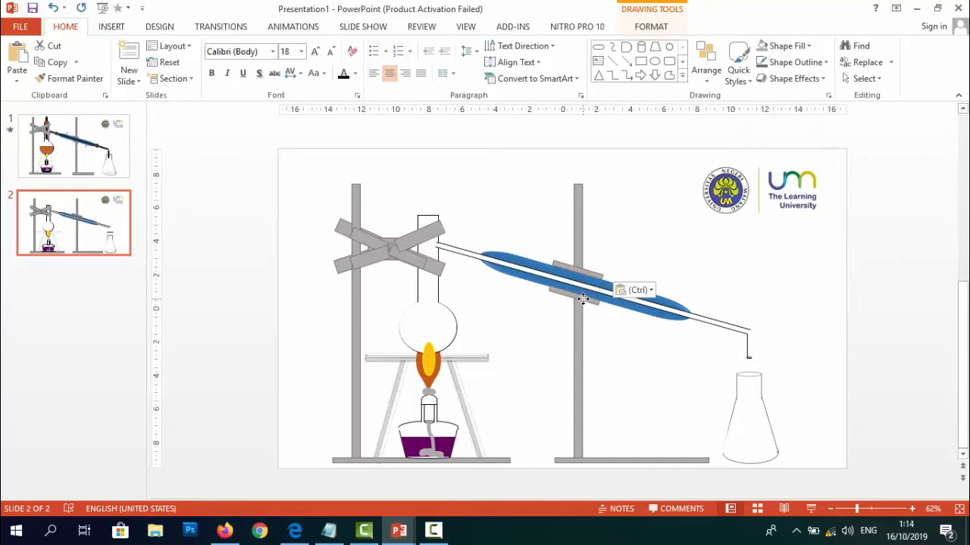
left_click(655, 233)
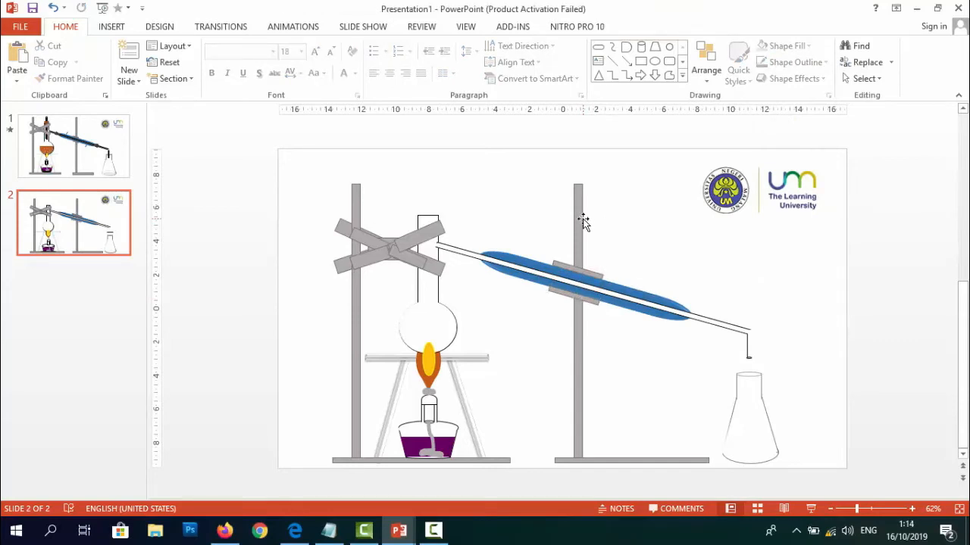
- Paste another rectangle, stand it on the condenser's upper edge as a side tube, and make it darker blue with no outline
key("ctrl+v")
left_click_drag(595, 280, 574, 271)
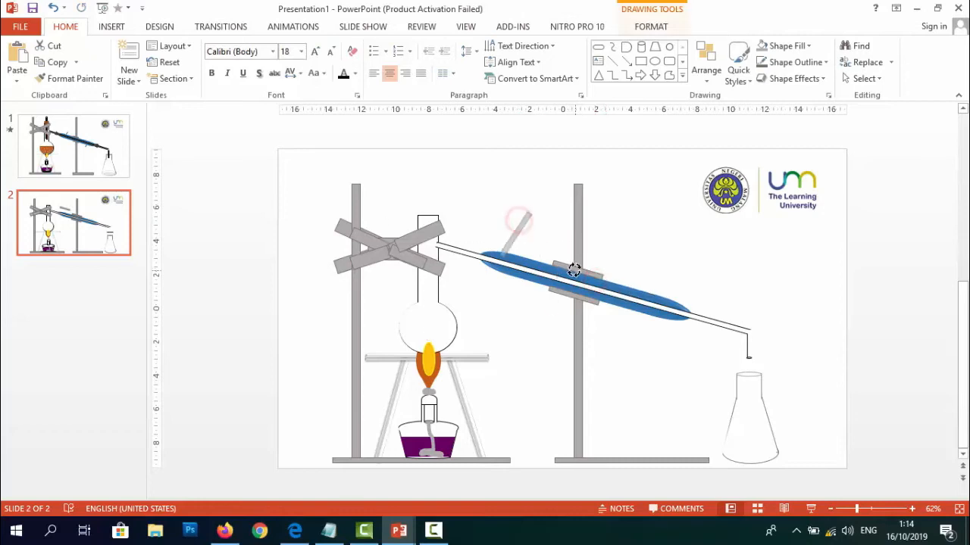
left_click_drag(521, 221, 541, 240)
left_click(787, 46)
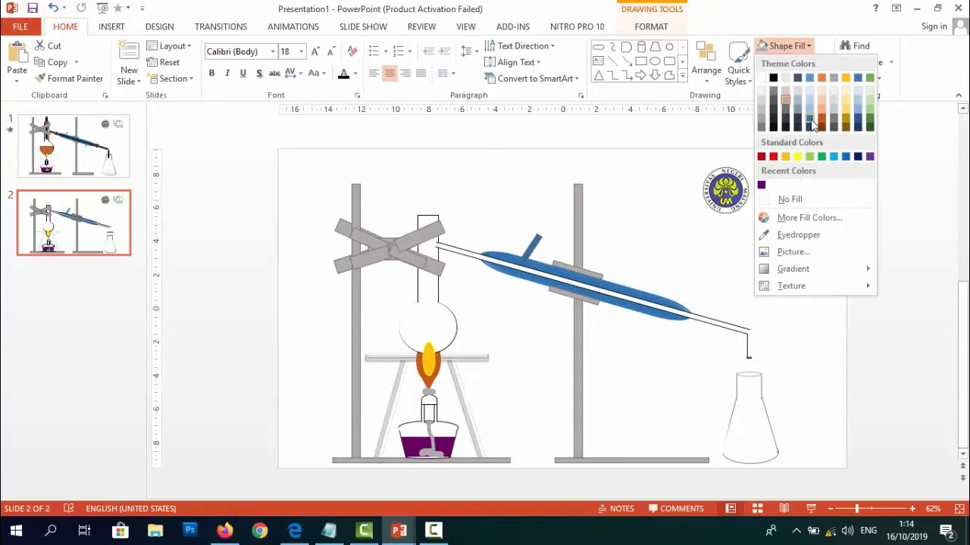
left_click(812, 123)
left_click(789, 62)
left_click(788, 213)
- Duplicate the blue side tube and fit the copy against the condenser's underside near its lower end
left_click_drag(543, 252, 633, 316)
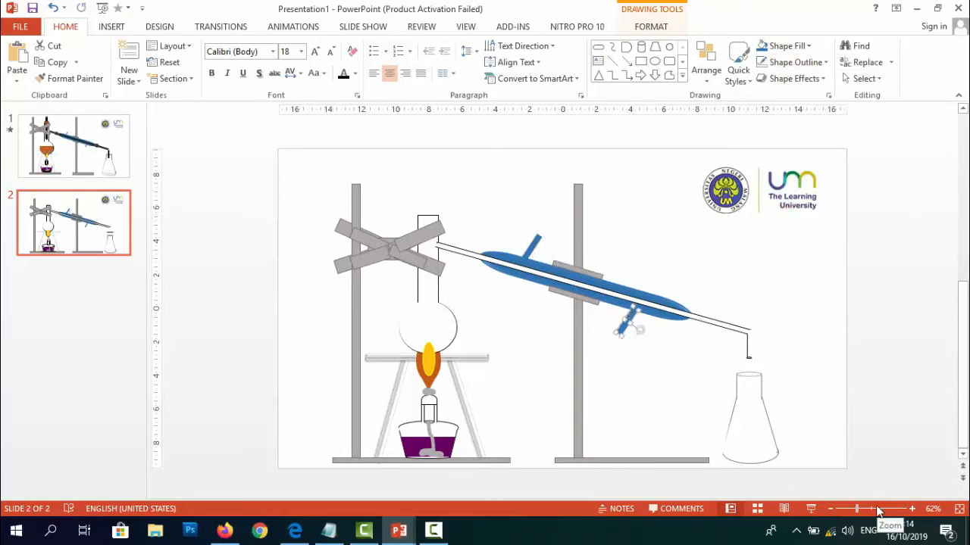
left_click(880, 509)
left_click_drag(963, 375, 963, 360)
left_click_drag(566, 426, 567, 422)
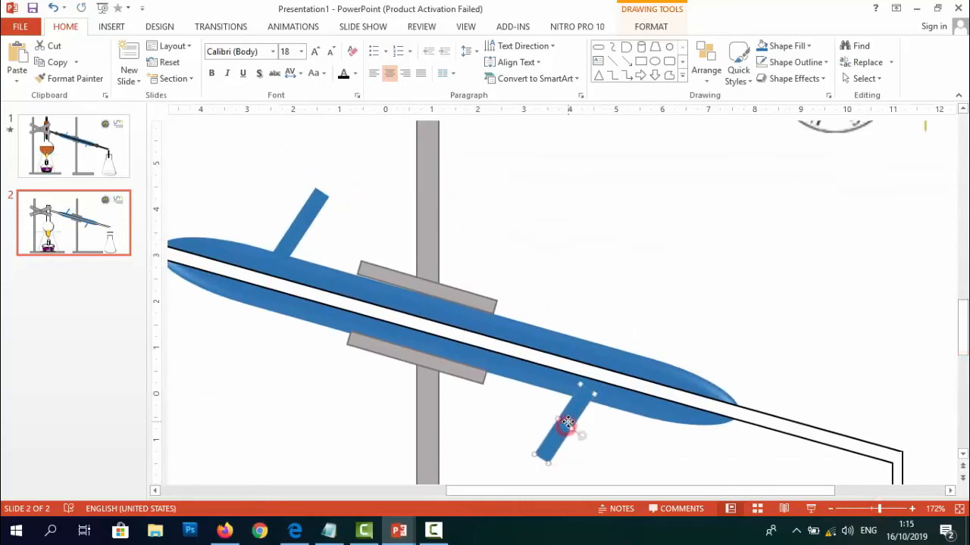
left_click(565, 168)
- Draw a small ellipse, shrink and tilt it, and fit it onto the upper side tube's open end as its mouth
left_click(670, 47)
left_click_drag(354, 146, 383, 204)
left_click_drag(359, 154, 372, 157)
left_click_drag(361, 189, 334, 185)
left_click_drag(343, 156, 345, 155)
left_click_drag(361, 181, 315, 187)
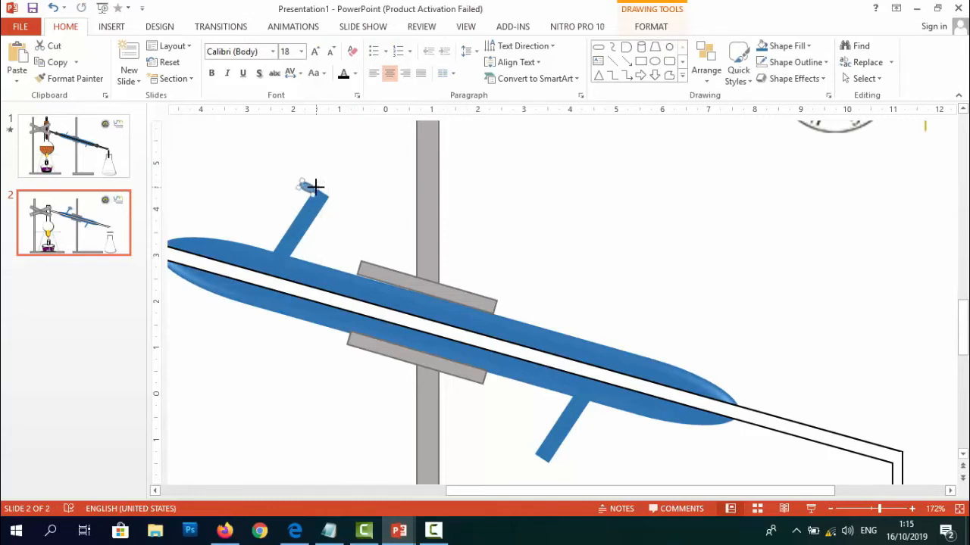
left_click(265, 178)
left_click(323, 189)
left_click(558, 189)
left_click(321, 188)
left_click(353, 210)
left_click(321, 190)
- Paste a copy of the small ellipse and align it with the open end of the lower side tube
left_click(517, 449)
key("ctrl+v")
left_click_drag(322, 192, 542, 457)
left_click(514, 433)
left_click(543, 458)
left_click(505, 433)
left_click(542, 457)
left_click(498, 424)
left_click(477, 308)
left_click(560, 281)
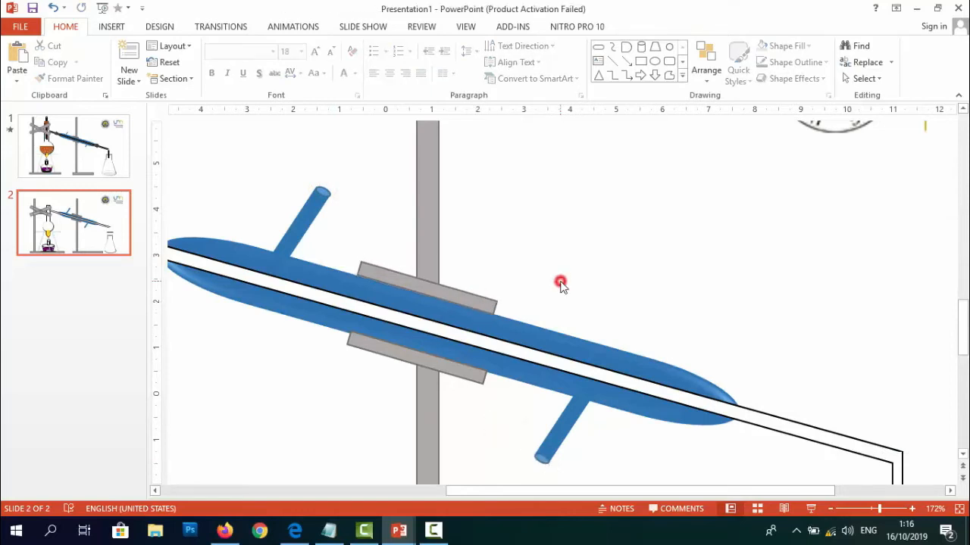
- Draw a trapezoid stopper about 0.95 × 1.2 cm, modelled on slide 1's, and tilt it onto the condenser's lower end on slide 2
left_click(70, 143)
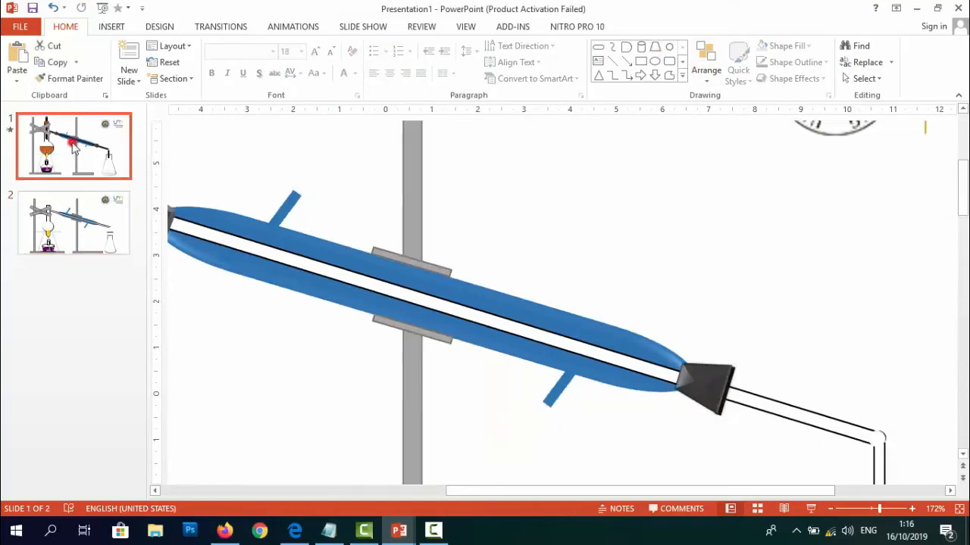
left_click(708, 385)
left_click(733, 382)
left_click(95, 224)
left_click(656, 46)
left_click_drag(635, 228, 757, 339)
mouse_move(757, 305)
left_mouse_down()
mouse_move(725, 342)
mouse_move(727, 330)
left_mouse_up()
left_click_drag(965, 322, 965, 335)
left_click_drag(760, 229, 700, 287)
- Fill the trapezoid stopper with medium gray and apply the Preset 2 shape effect to it
left_click(788, 45)
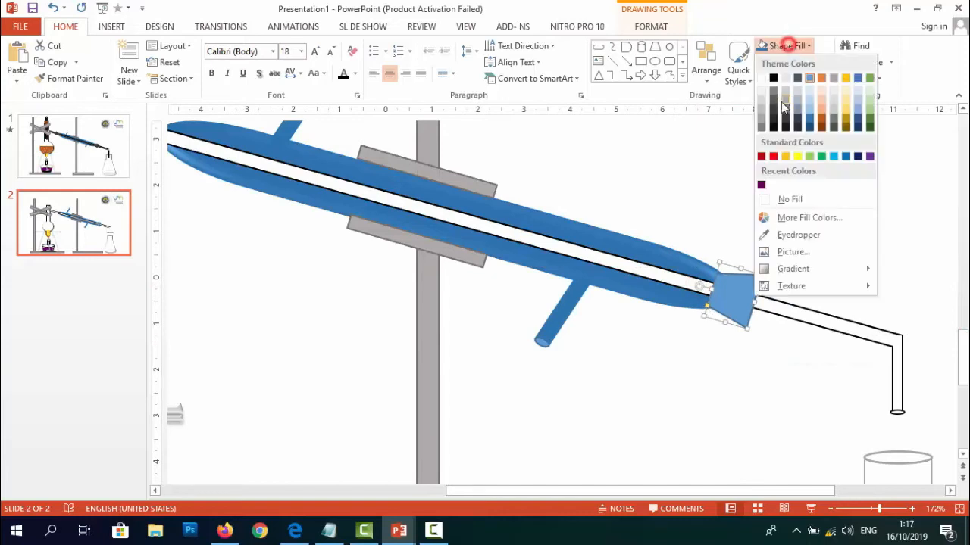
left_click(785, 108)
left_click(651, 26)
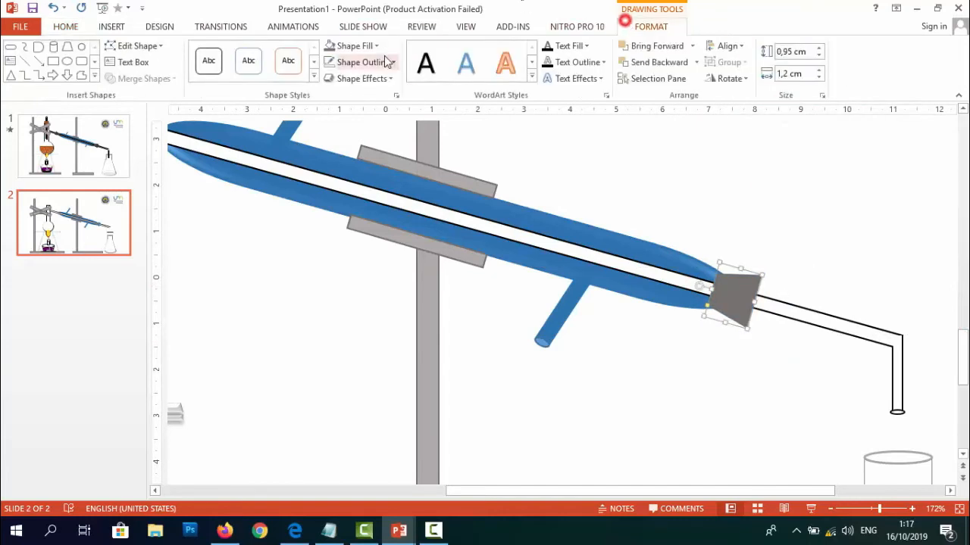
left_click(360, 78)
mouse_move(375, 101)
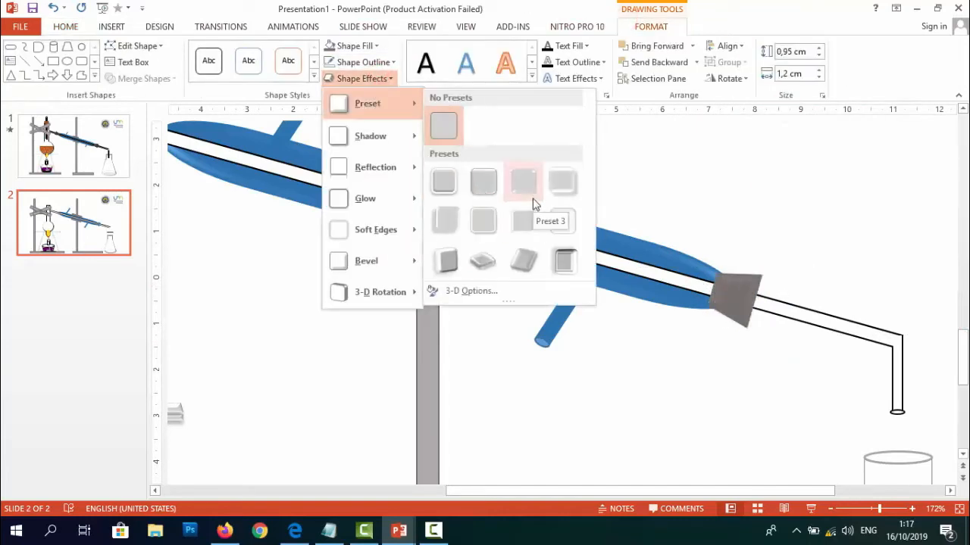
left_click(493, 187)
- Apply the Preset 2 shape effect to the blue condenser body
left_click(677, 251)
left_click(373, 76)
mouse_move(371, 102)
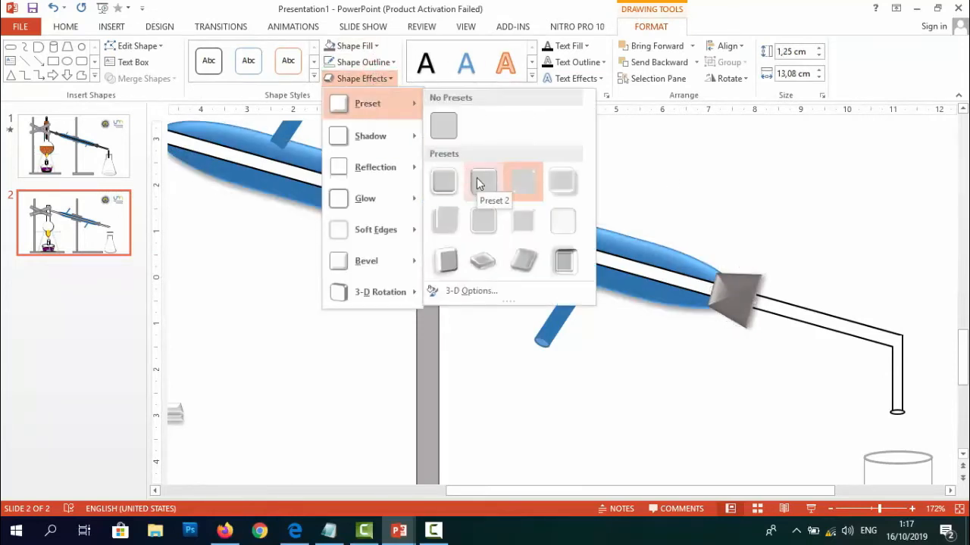
left_click(479, 184)
- Compare the stopper with slide 1's and lengthen it so its narrow end overlaps the condenser's tip
left_click(729, 285)
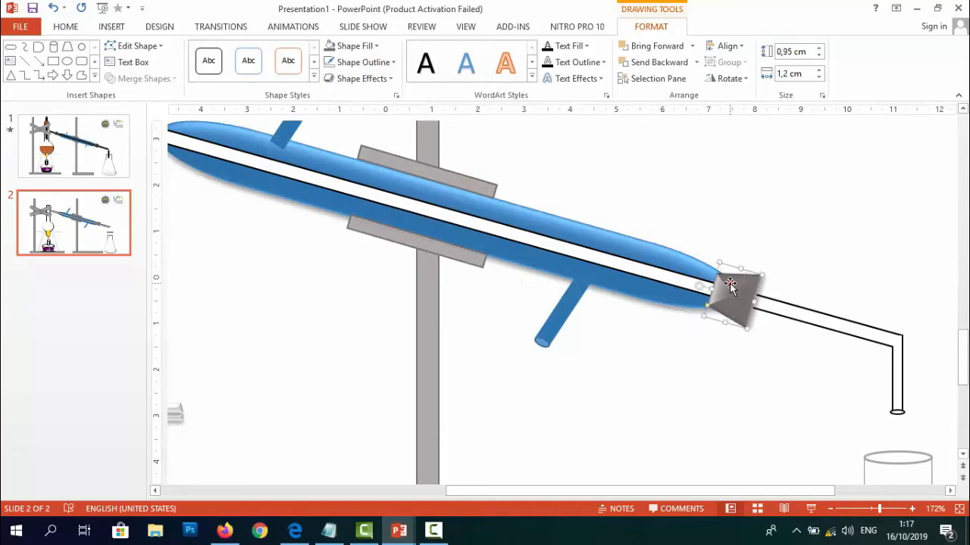
left_click(99, 151)
left_click(104, 219)
left_click_drag(734, 294, 698, 286)
left_click(798, 215)
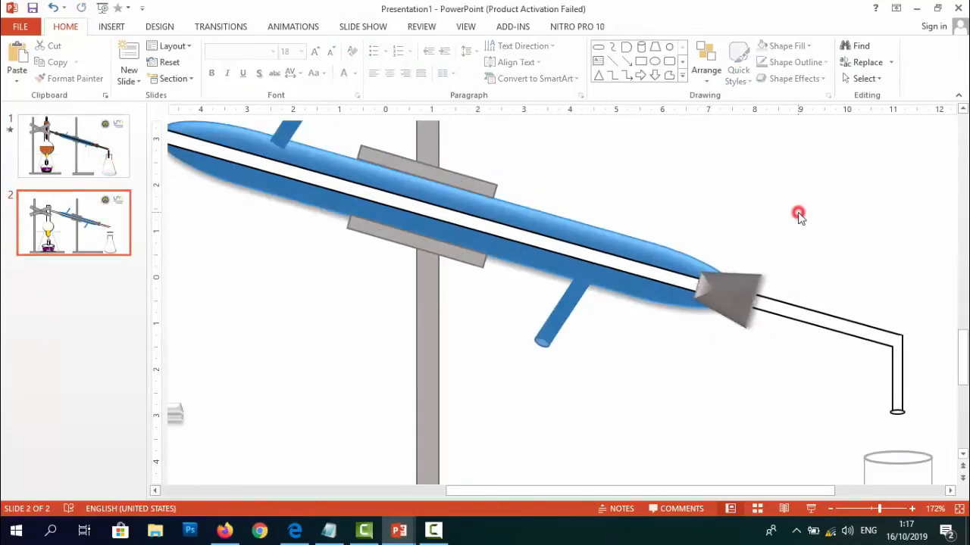
- Draw a thin rectangle about 1.2 × 0.13 cm, tilt it and fit it along the stopper's wide end
left_click(642, 63)
left_click_drag(755, 158, 761, 216)
mouse_move(756, 195)
left_mouse_down()
mouse_move(772, 299)
mouse_move(763, 309)
mouse_move(793, 207)
mouse_move(806, 268)
mouse_move(842, 268)
left_mouse_up()
left_click_drag(815, 156, 839, 164)
left_click_drag(833, 200, 797, 250)
left_click(782, 313)
left_click_drag(766, 354, 765, 333)
left_click_drag(792, 261, 785, 283)
left_click_drag(806, 317, 770, 306)
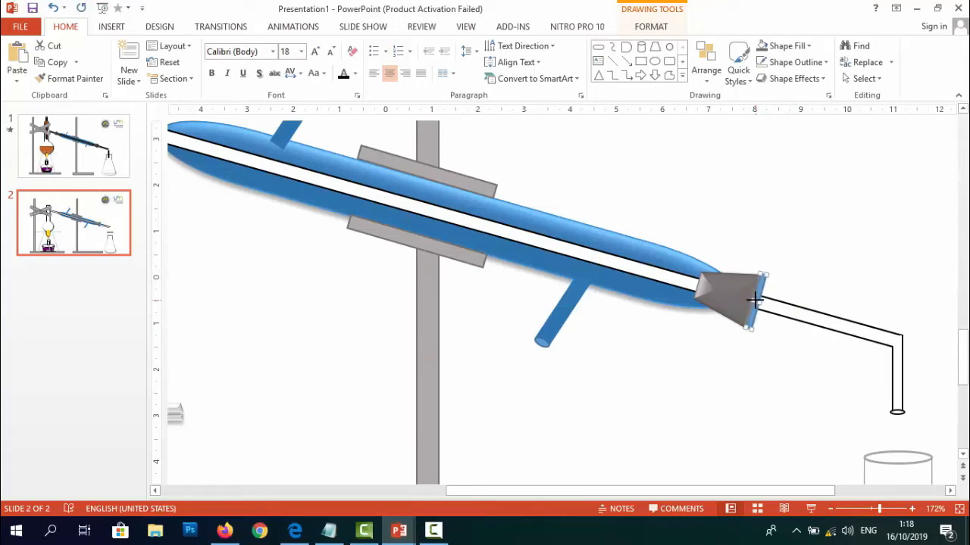
- Fill the thin rectangle on the stopper's wide end with dark gray
left_click(773, 47)
left_click(774, 78)
left_click(773, 48)
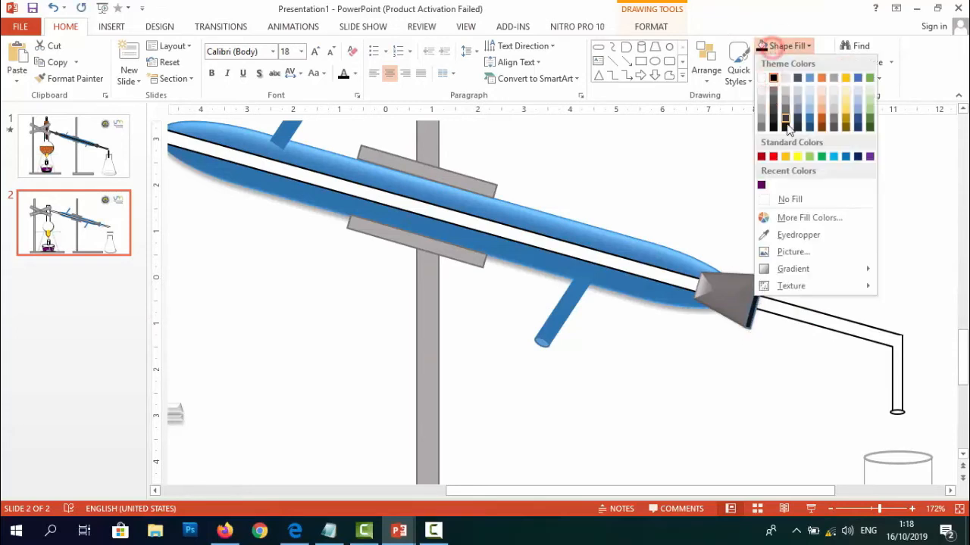
left_click(784, 117)
left_click(763, 185)
- Apply the Preset 6 shape effect to the thin dark rectangle on the stopper
left_click(763, 287)
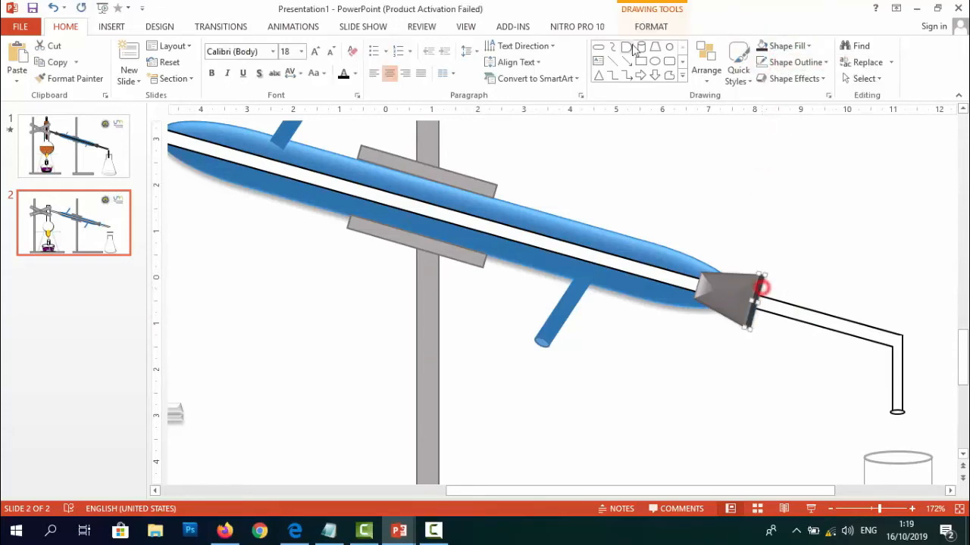
left_click(640, 25)
left_click(362, 78)
mouse_move(367, 103)
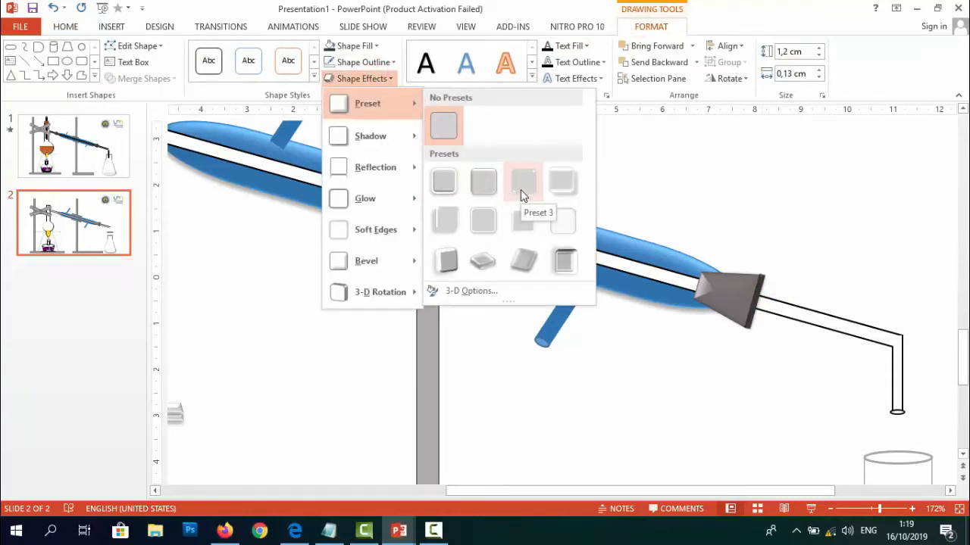
left_click(497, 217)
left_click(596, 400)
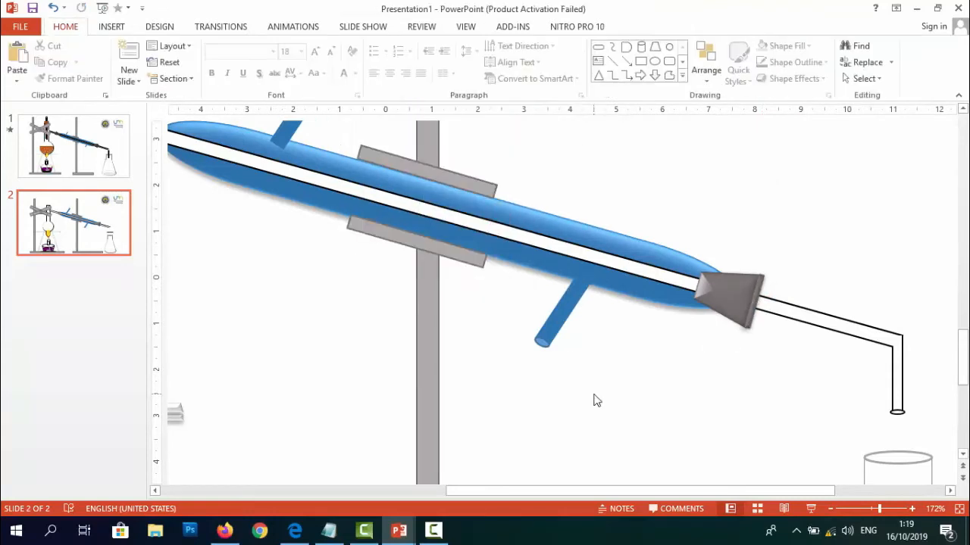
- Select the stopper together with its thin end rectangle and copy both
left_click_drag(669, 495, 739, 495)
left_click(597, 300)
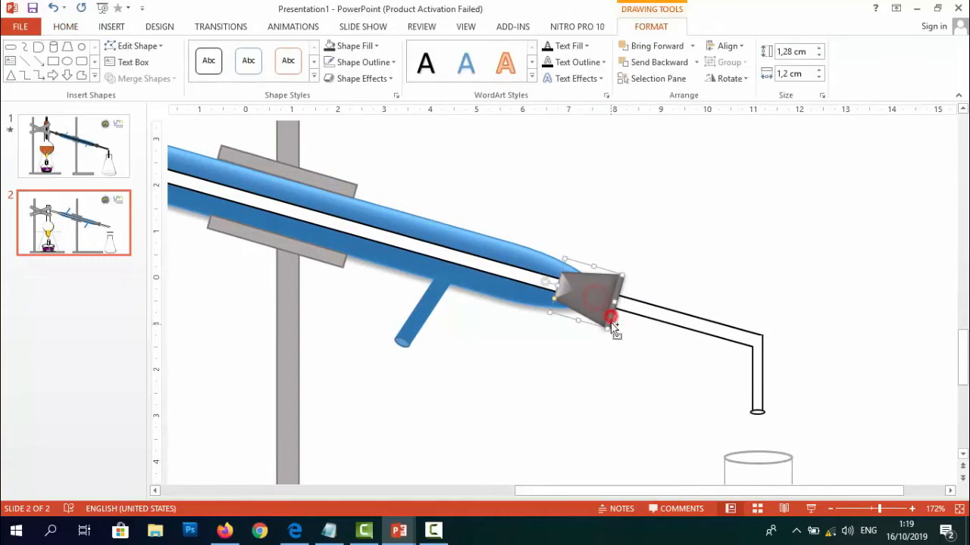
left_click(637, 262)
left_click_drag(558, 255, 644, 343)
left_click(629, 180)
left_click_drag(539, 243, 635, 346)
key("ctrl+c")
- Paste the copied stopper and move it over to the condenser's upper end
left_click_drag(732, 491, 411, 470)
left_click_drag(962, 361, 965, 321)
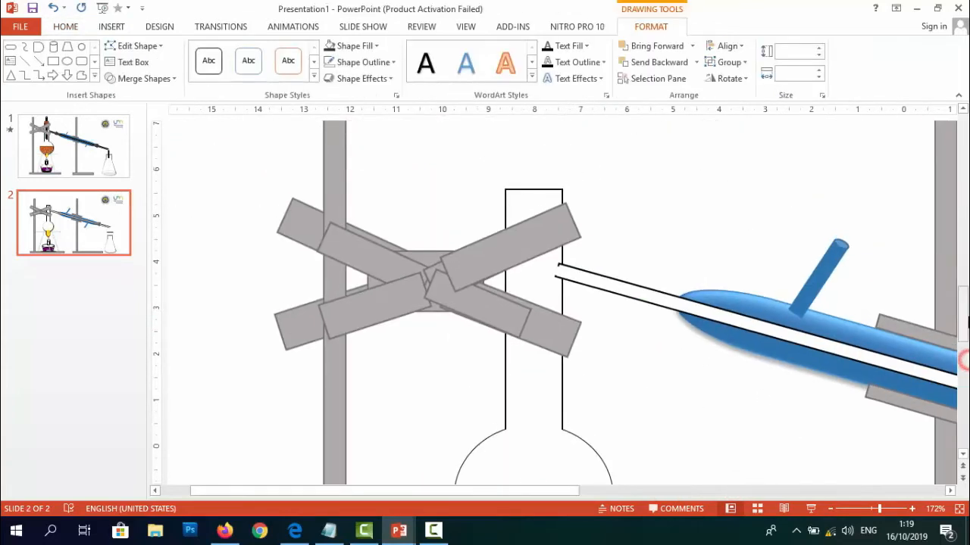
key("ctrl+v")
left_click_drag(566, 300, 253, 237)
left_click_drag(553, 492, 415, 493)
left_click_drag(537, 233, 350, 200)
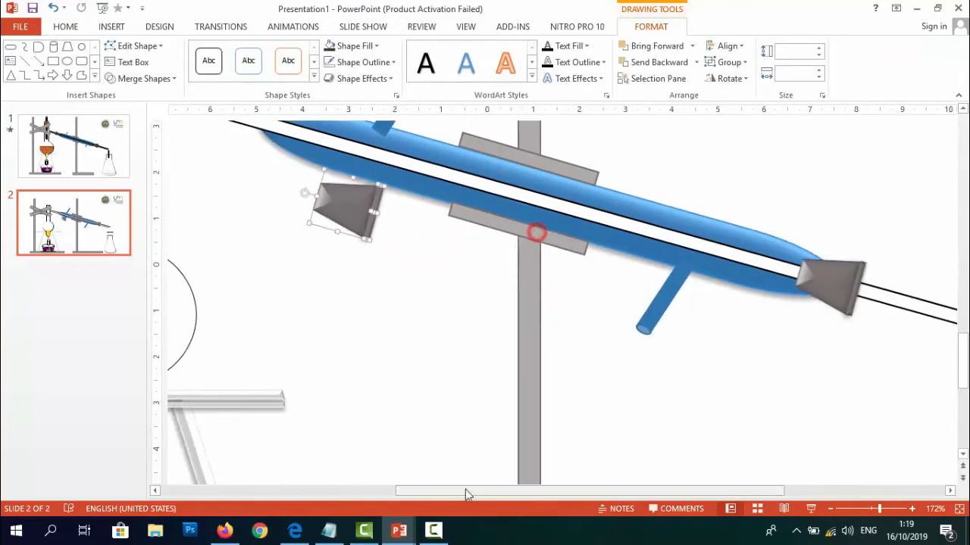
left_click_drag(465, 490, 372, 490)
left_click_drag(958, 366, 959, 293)
left_click_drag(526, 474, 514, 230)
- Turn the copied stopper so its narrow end faces the condenser and fit it over the condenser's upper tip
left_click(539, 305)
left_click_drag(474, 366, 485, 424)
left_click_drag(447, 402, 470, 406)
left_click_drag(502, 256, 434, 412)
left_click(496, 262)
left_click(439, 403)
left_click(496, 326)
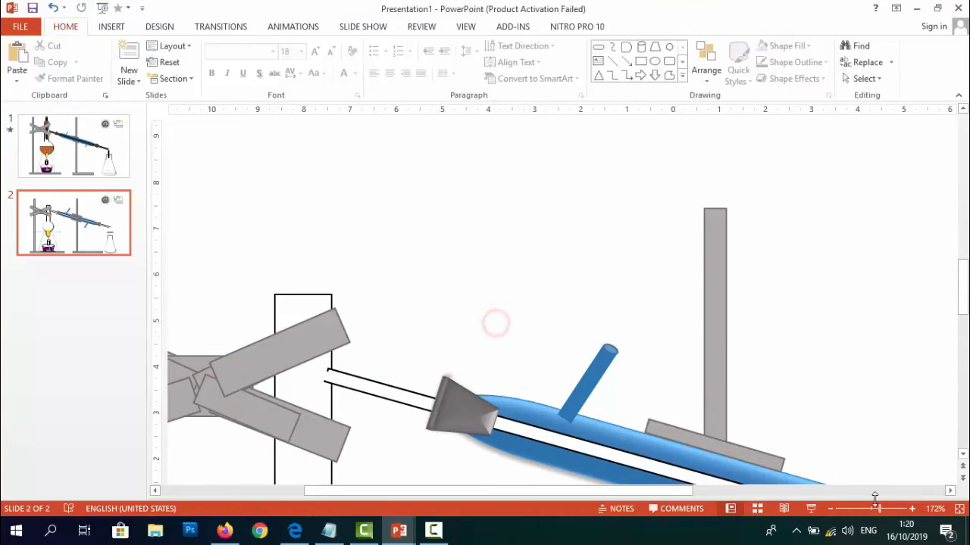
left_click_drag(876, 509, 871, 509)
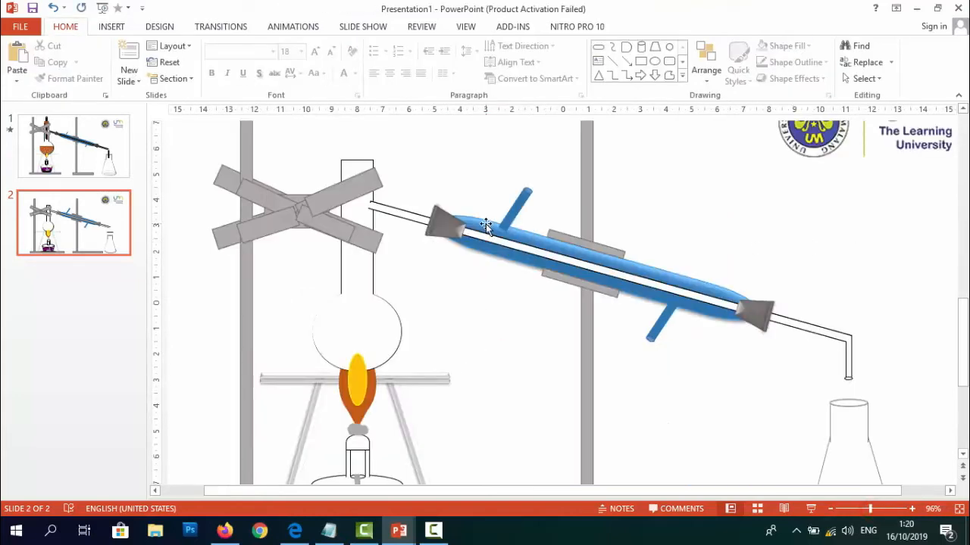
- Shift the stoppers outward along the tube so their narrow ends just meet the condenser's tips
left_click(442, 230)
left_click(439, 164)
left_click_drag(428, 181, 473, 268)
left_click(444, 190)
key("Left")
key("Left")
key("Left")
key("Up")
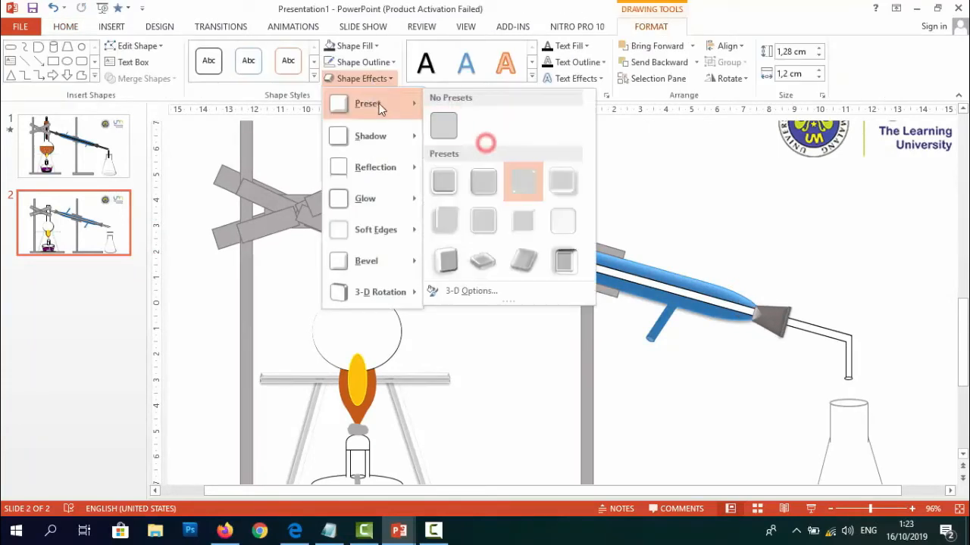
left_click(497, 182)
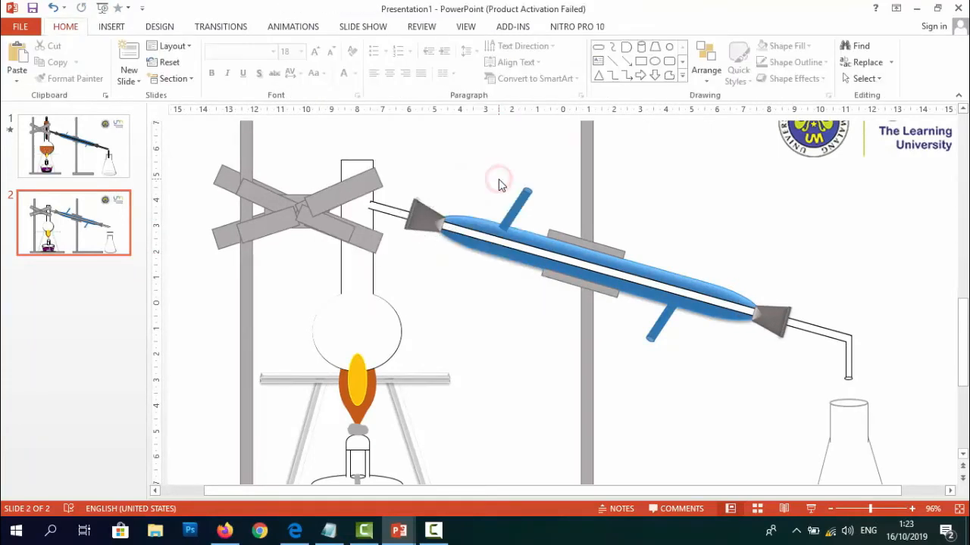
left_click_drag(869, 509, 856, 509)
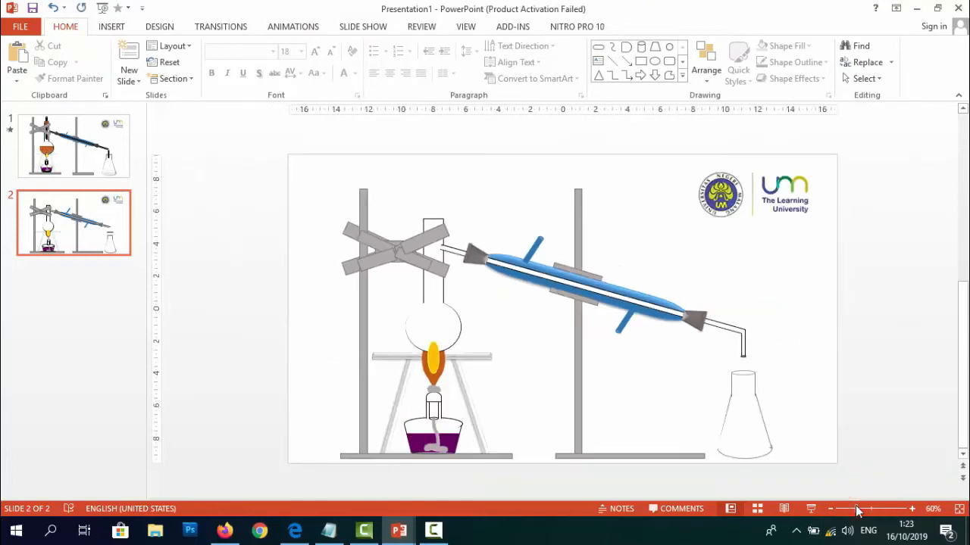
- Add a new slide with the reference thermometer pasted on it and draw a thin vertical rectangle about 6.5 cm tall beside it
left_click(516, 220)
key("ctrl+m")
left_click(640, 61)
left_click_drag(539, 200, 541, 407)
key("ctrl+v")
mouse_move(537, 259)
left_mouse_down()
mouse_move(616, 282)
mouse_move(624, 305)
left_mouse_up()
left_click_drag(636, 454, 633, 357)
left_click_drag(863, 512, 875, 509)
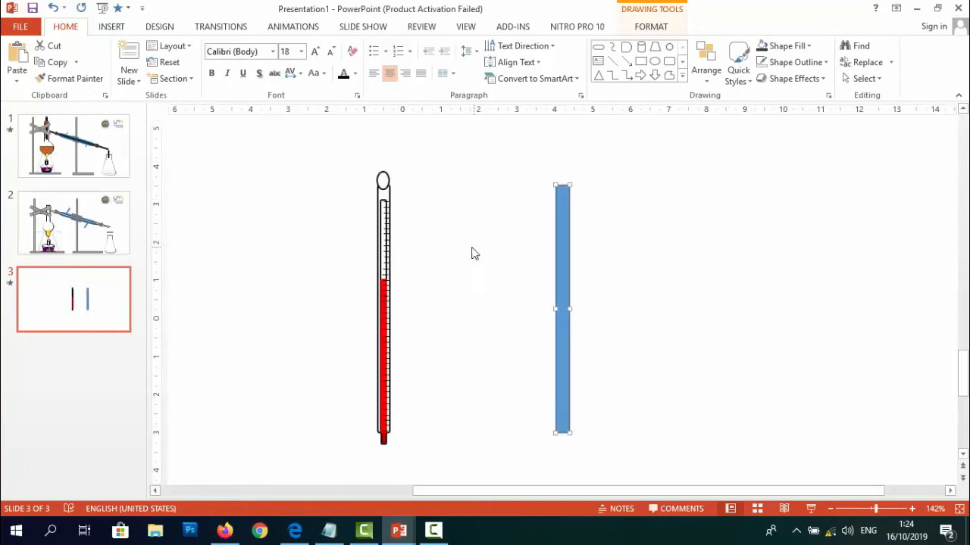
- Duplicate the thin blue rectangle and give the original a white fill with a black outline
key("ctrl+v")
left_click(567, 241)
left_click(786, 43)
double_click(763, 79)
left_click(759, 44)
left_click(775, 61)
left_click(774, 94)
- Narrow the rectangle copy to 0.2 cm, centre it inside the outlined tube with its end protruding below, and fill it white
left_click_drag(582, 239, 564, 238)
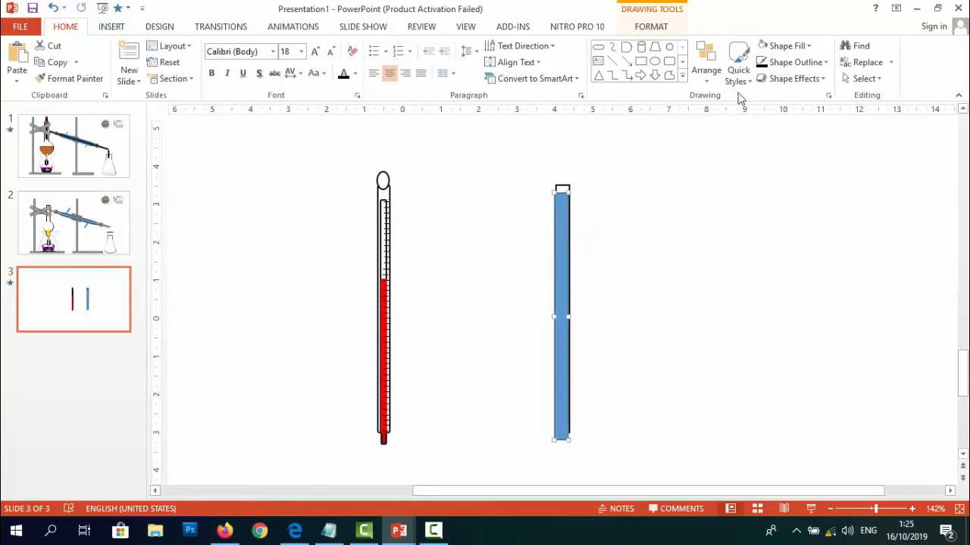
left_click(677, 27)
left_click(818, 78)
key("Right")
key("Right")
key("Right")
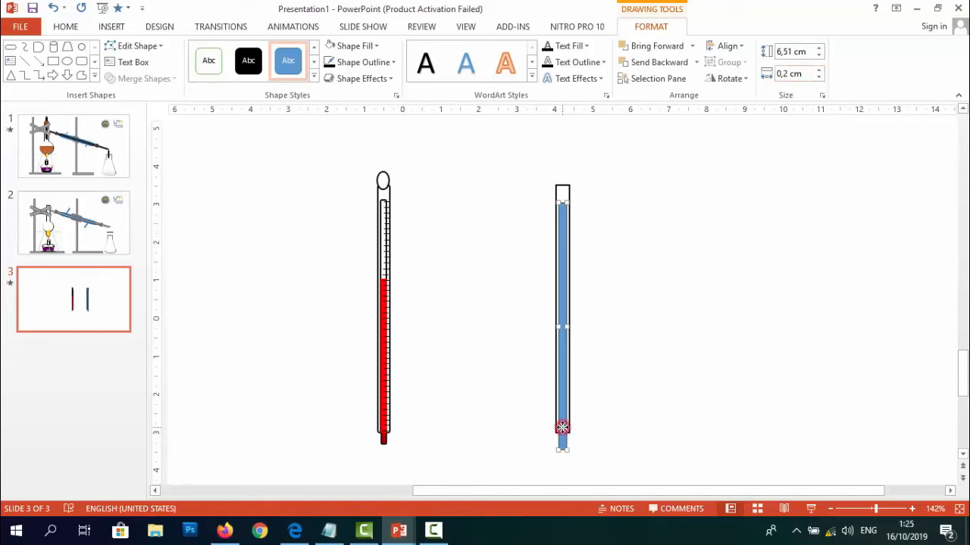
left_click(334, 48)
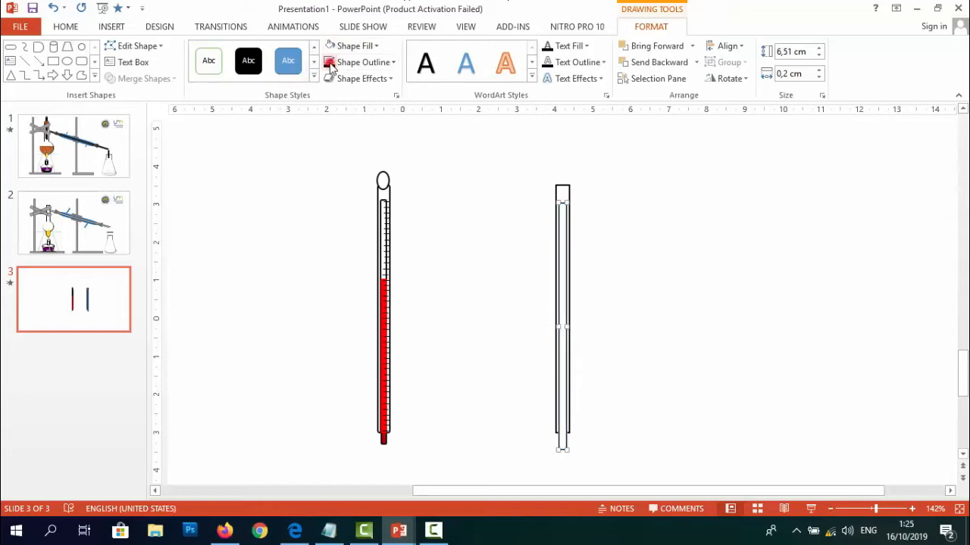
- Paste another inner bar over the first, shorten it to 5.8 cm, and fill it red as the thermometer liquid
key("ctrl+v")
left_click_drag(578, 268, 563, 276)
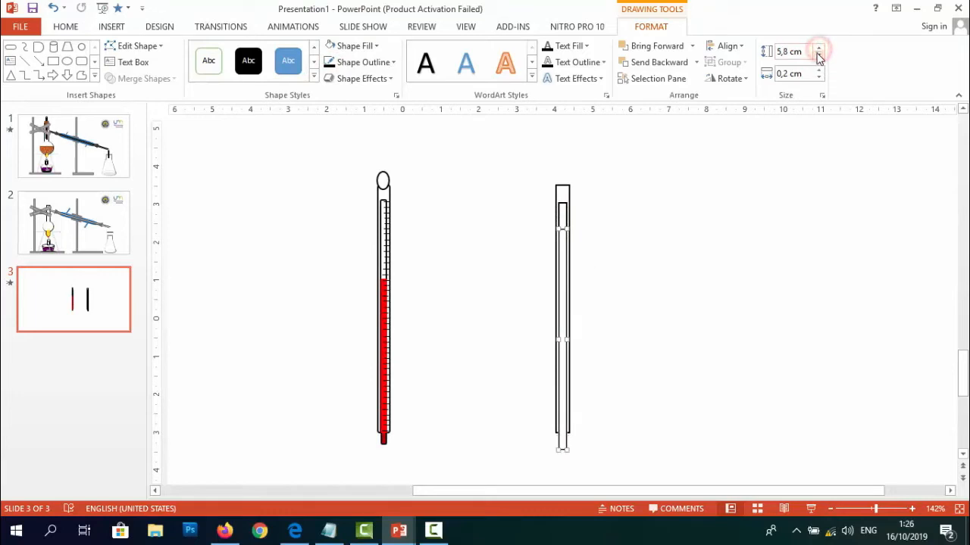
left_click(369, 45)
left_click(342, 157)
left_click(368, 65)
left_click(369, 215)
left_click(679, 219)
- Draw a small oval on the upper end of the thermometer tube with a white fill and black outline
left_click(669, 46)
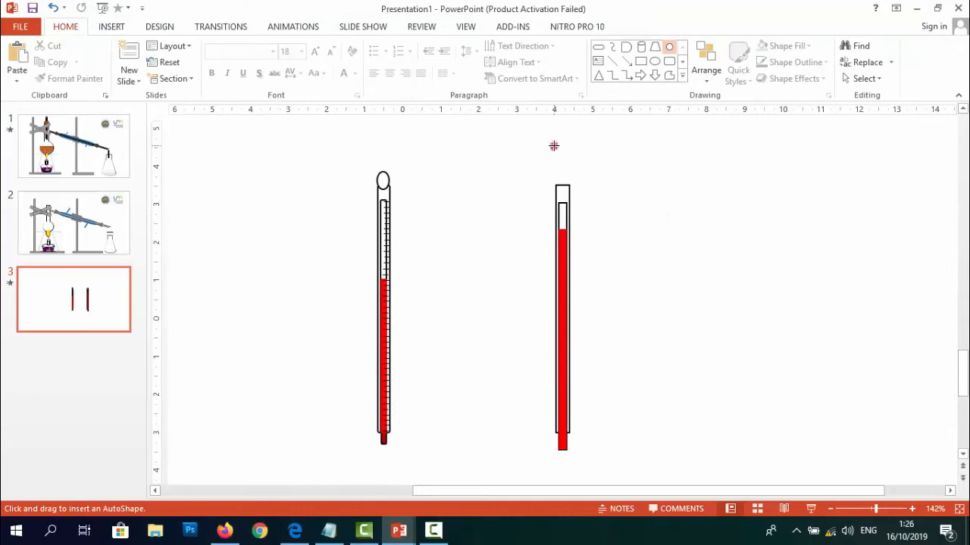
left_click_drag(554, 146, 565, 180)
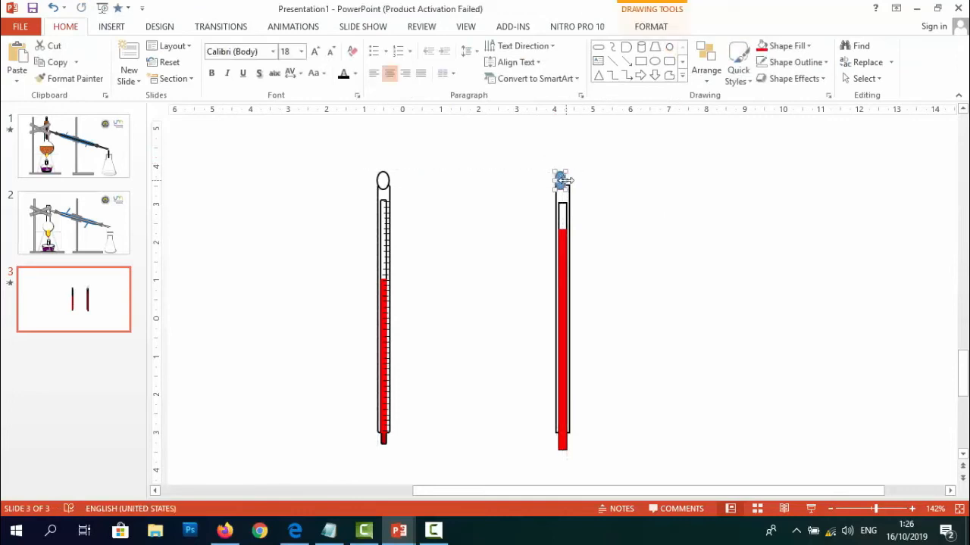
left_click(786, 45)
left_click(770, 75)
left_click(772, 64)
left_click(772, 92)
left_click(700, 199)
left_click(563, 179)
left_click(635, 244)
left_click(564, 175)
left_click(656, 249)
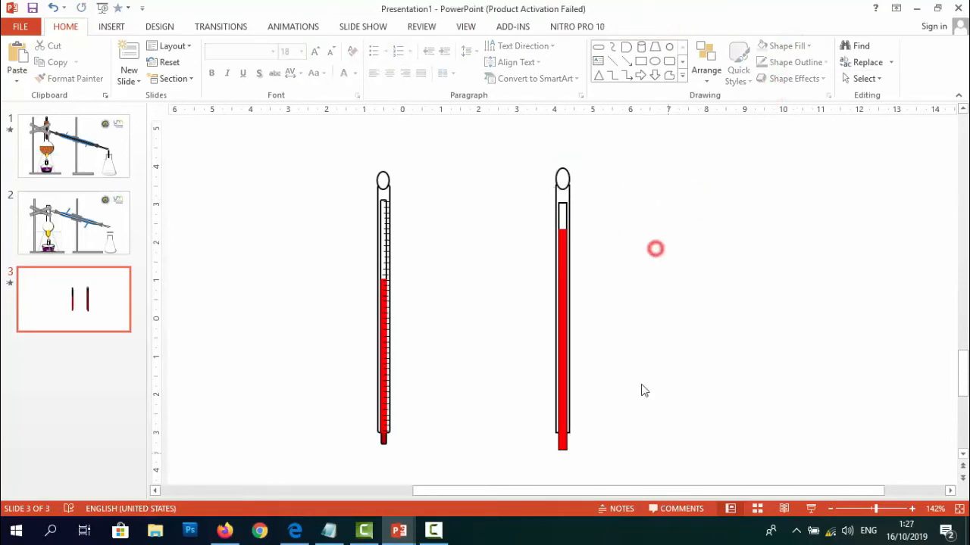
- Draw a small rectangle and fit it over the red bar's tip protruding below the tube
left_click(561, 445)
left_click(640, 61)
left_click_drag(632, 235, 634, 241)
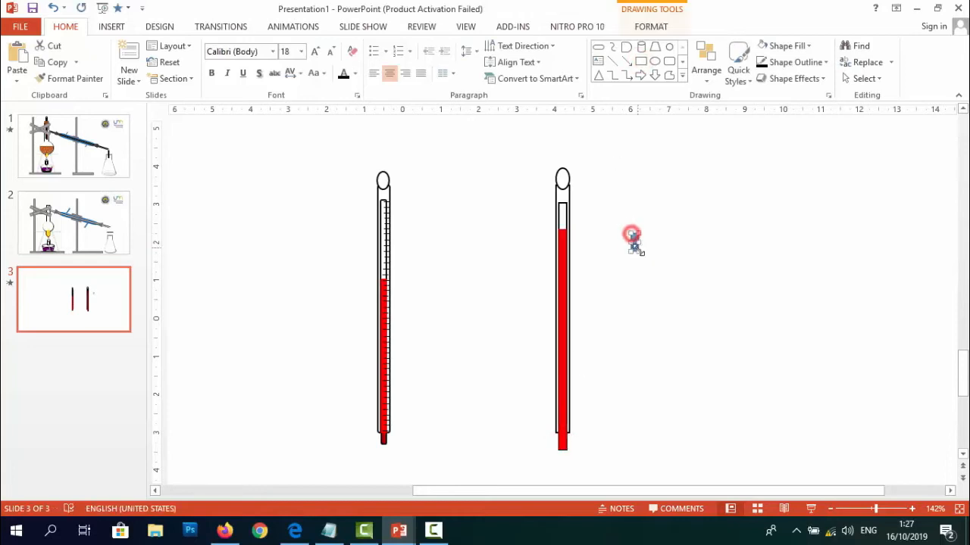
left_click_drag(553, 443, 563, 440)
left_click(565, 450)
left_click(562, 444)
left_click(602, 426)
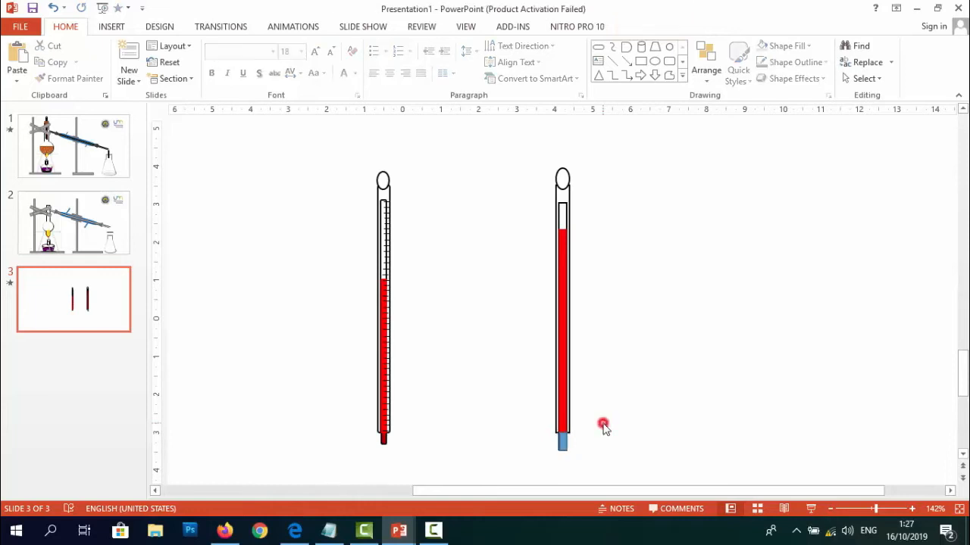
- Fill the small tip rectangle dark red and give it a black outline
left_click(562, 444)
left_click(788, 46)
left_click(788, 46)
left_click(779, 49)
left_click(762, 156)
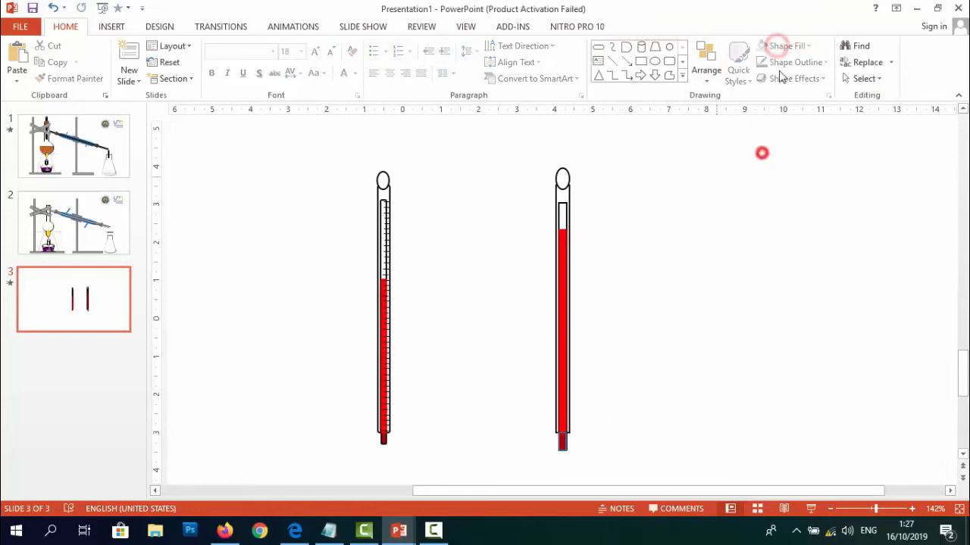
left_click(795, 62)
left_click(778, 96)
left_click(667, 331)
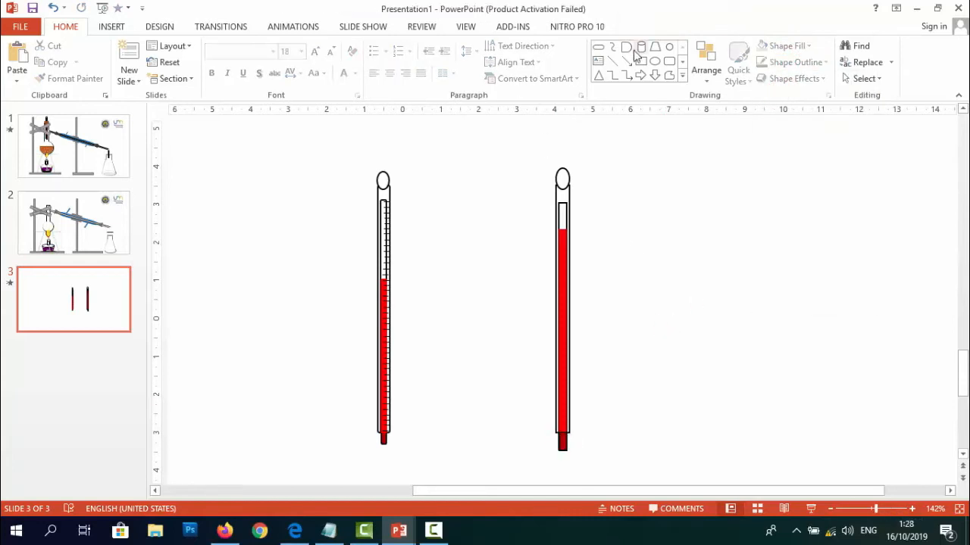
- Draw a horizontal tick line about 0.17 cm long from the top of the inner bar to the tube's outer edge
left_click(892, 510)
left_click_drag(669, 494, 818, 492)
left_click_drag(963, 387, 962, 350)
left_click(613, 61)
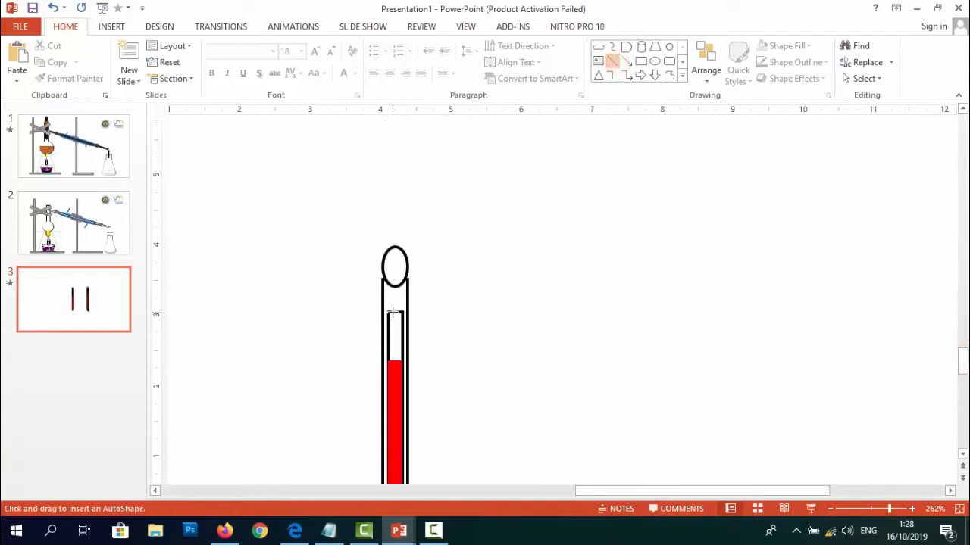
left_click_drag(395, 312, 409, 312)
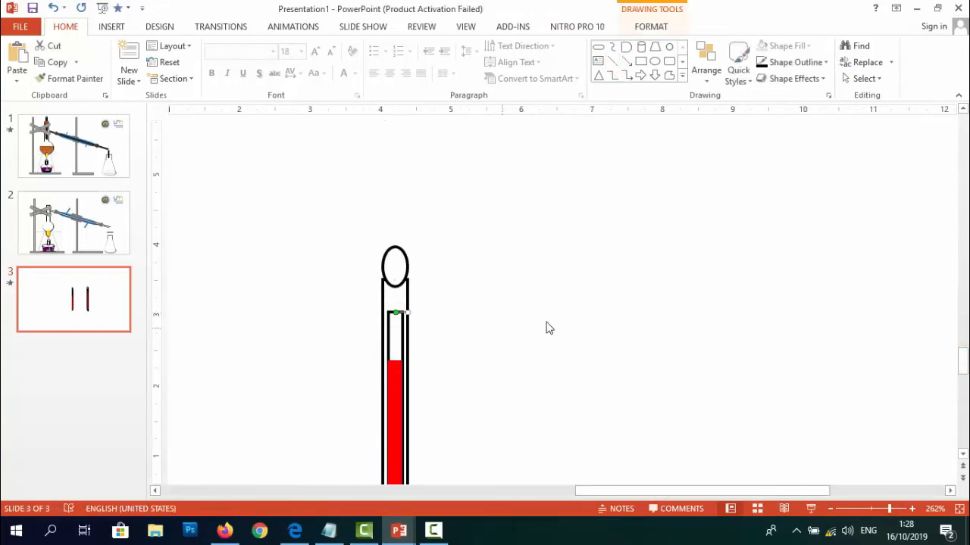
- Make the tick line black and adjust its line weight to match the reference thermometer's scale
scroll(550, 328, "down", 5)
left_click(649, 26)
left_click(364, 62)
left_click(341, 94)
left_click(363, 62)
mouse_move(371, 275)
left_click(493, 325)
left_click(626, 313)
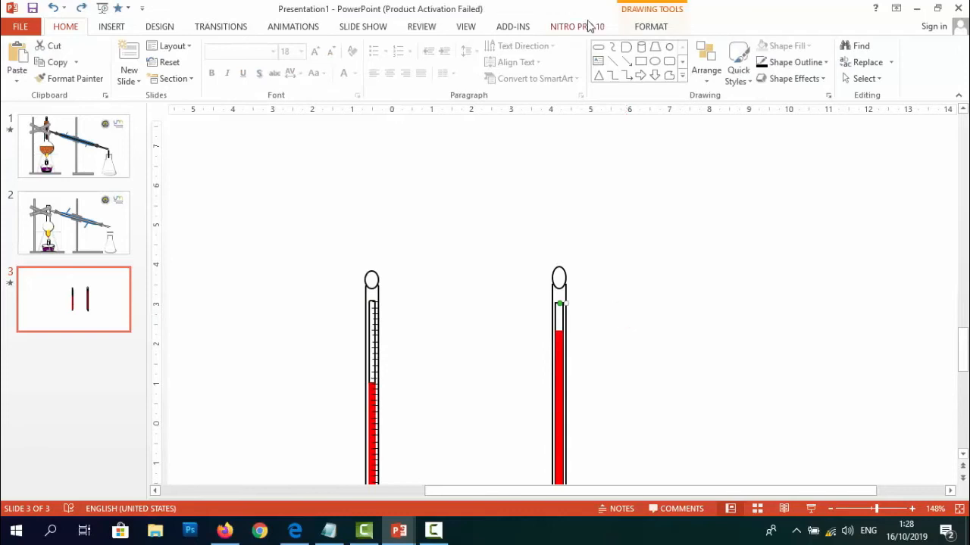
left_click(649, 26)
left_click(364, 62)
left_click(487, 302)
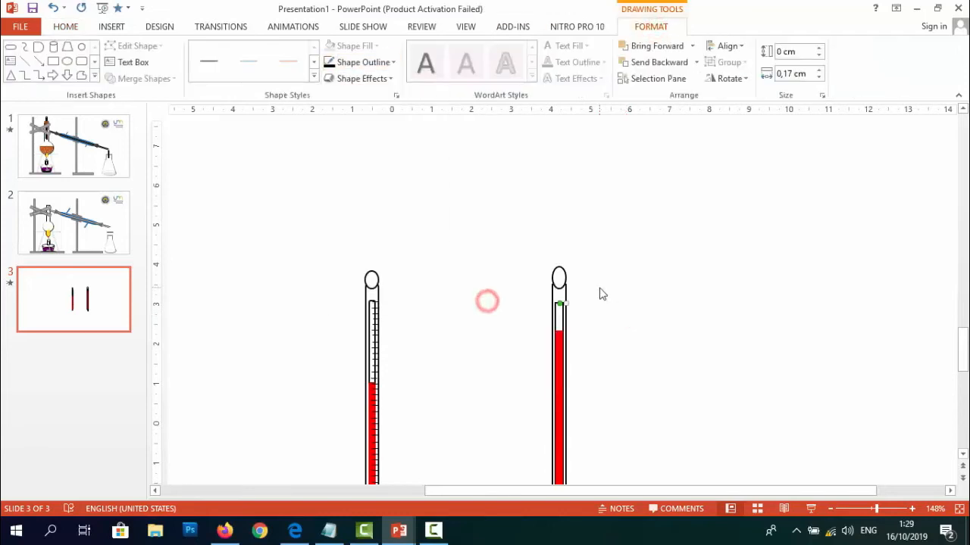
- Place a copy of the tick further down the tube and shorten another copy to 0.1 cm
scroll(813, 316, "down", 2)
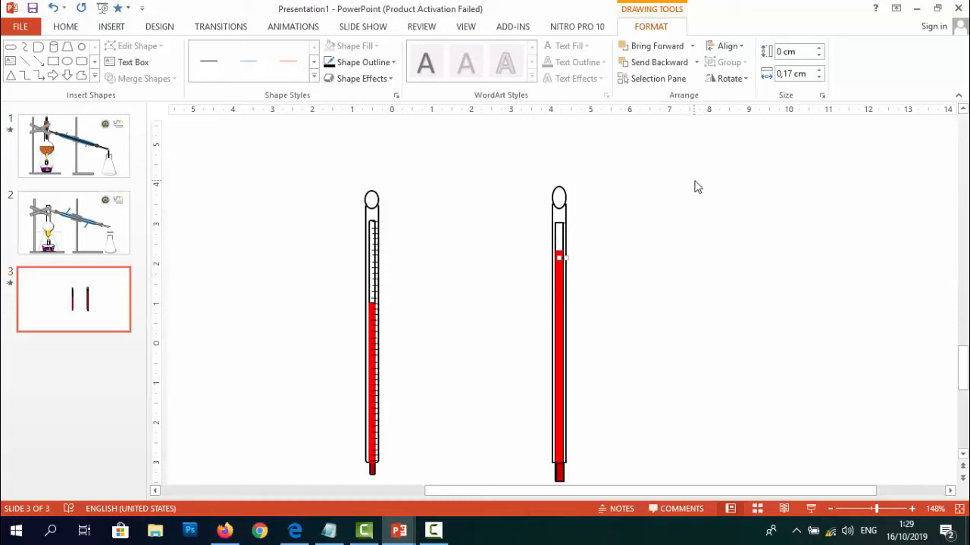
left_click_drag(577, 240, 578, 238)
key("ctrl+z")
key("ctrl+z")
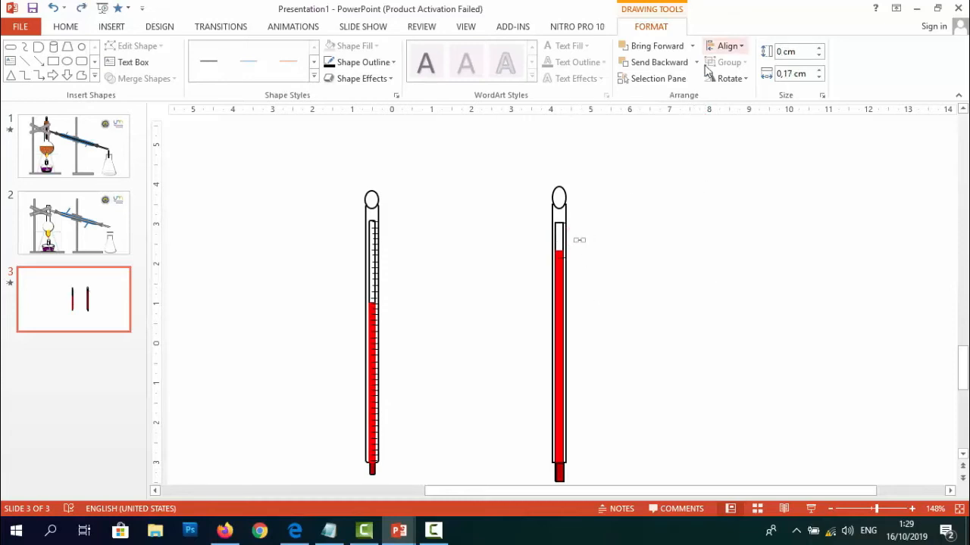
left_click(818, 78)
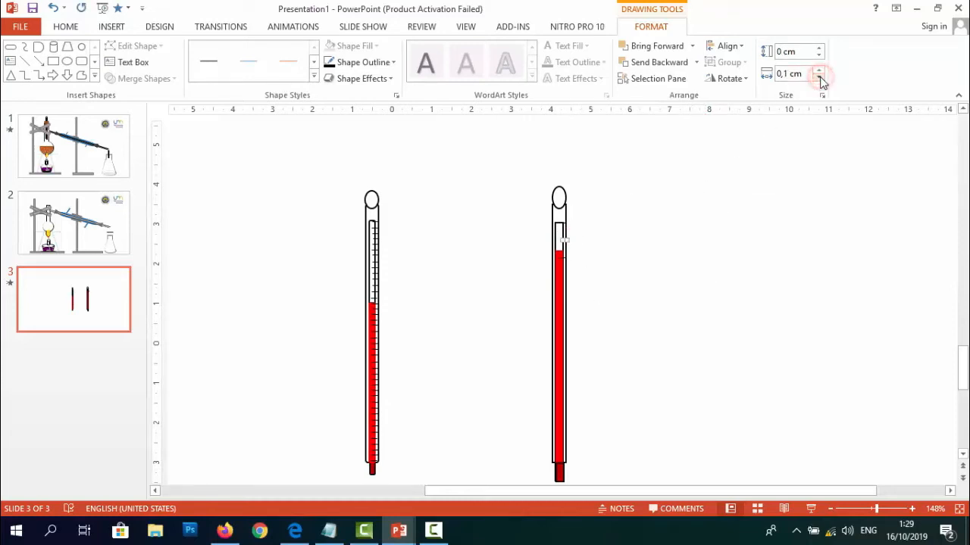
- Space further copies of the short tick evenly between the two longer ticks
left_click(712, 244)
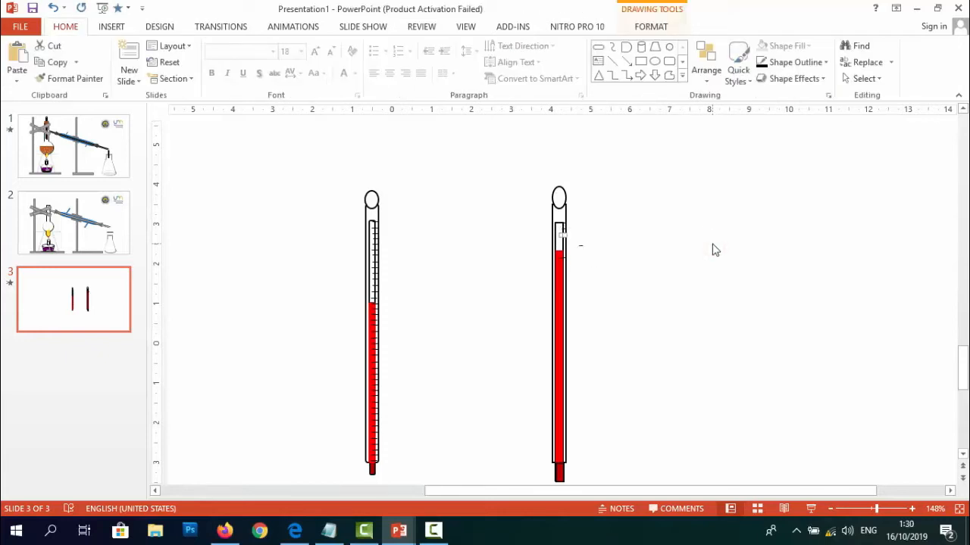
left_click(580, 247)
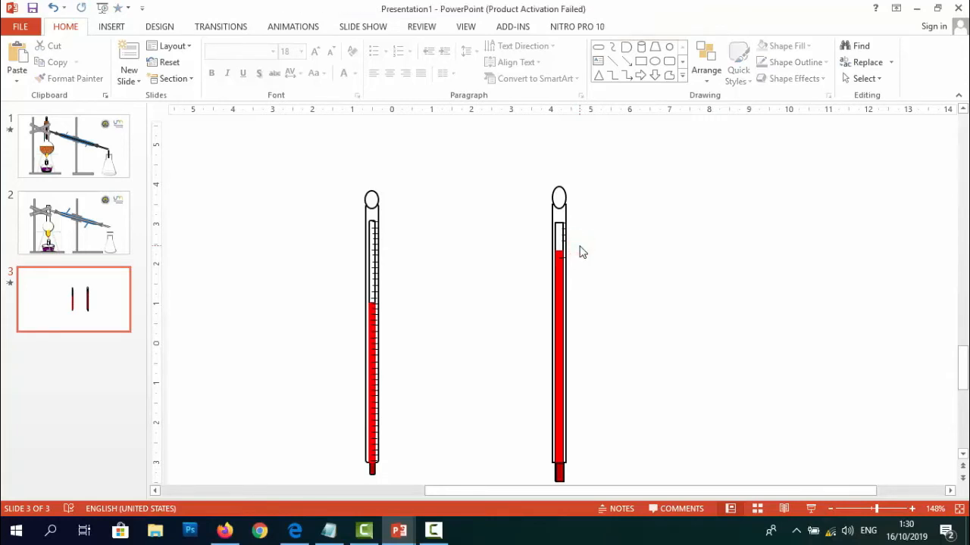
left_click(580, 250)
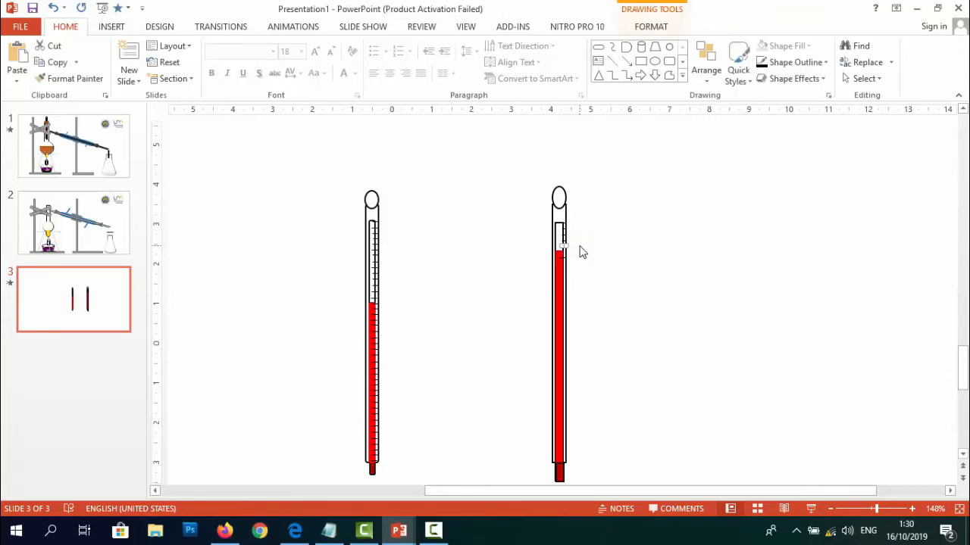
left_click(580, 250)
left_click(604, 240)
- Select the finished ticks together and place a copy of the set directly below them on the tube
left_click(563, 223)
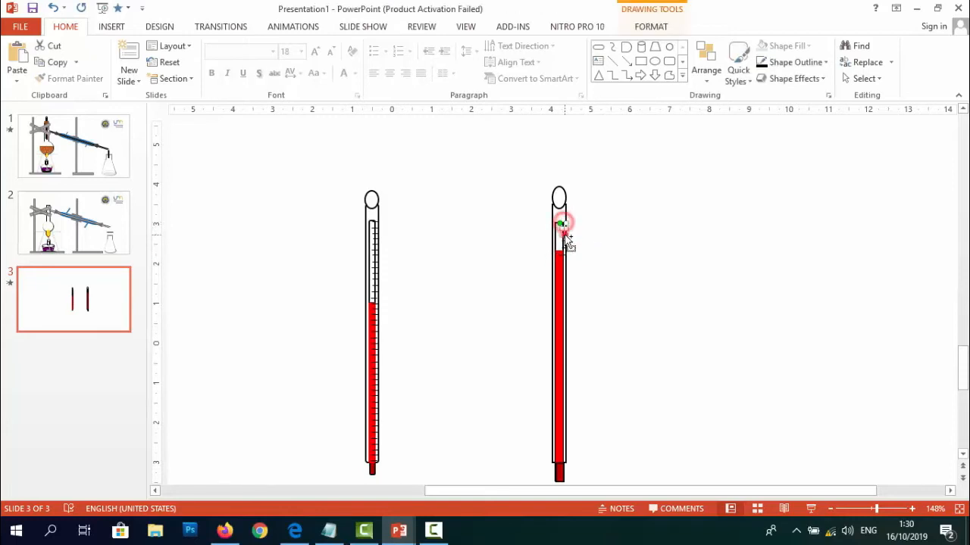
left_click(596, 236)
mouse_move(564, 241)
left_mouse_down()
mouse_move(566, 230)
mouse_move(566, 241)
left_mouse_up()
left_click(566, 234)
left_click(564, 235)
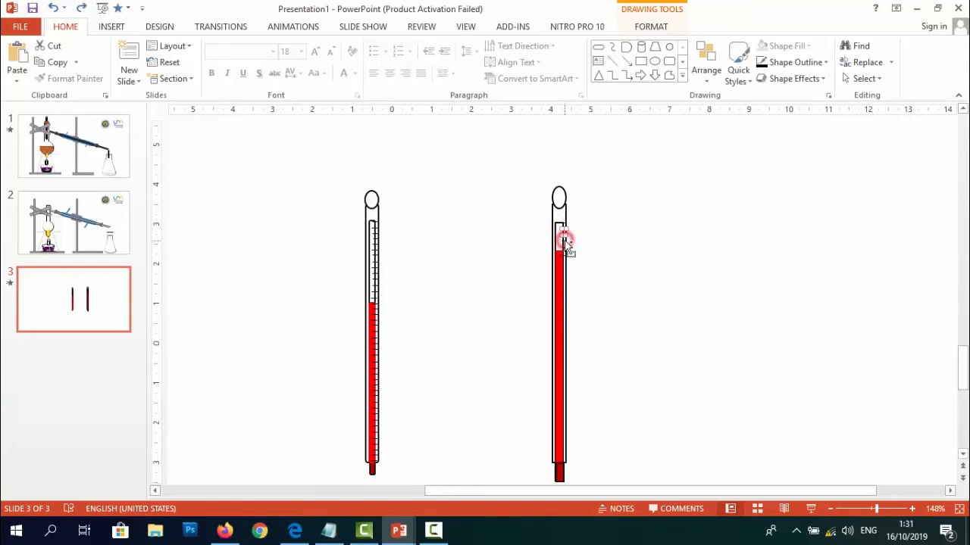
left_click_drag(564, 244, 565, 260)
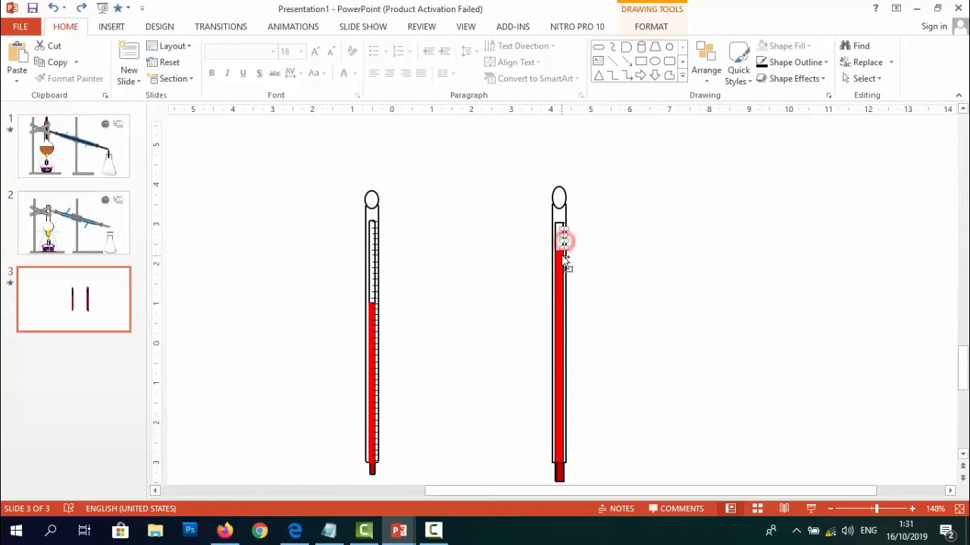
left_click_drag(591, 302, 583, 259)
key("Left")
key("Left")
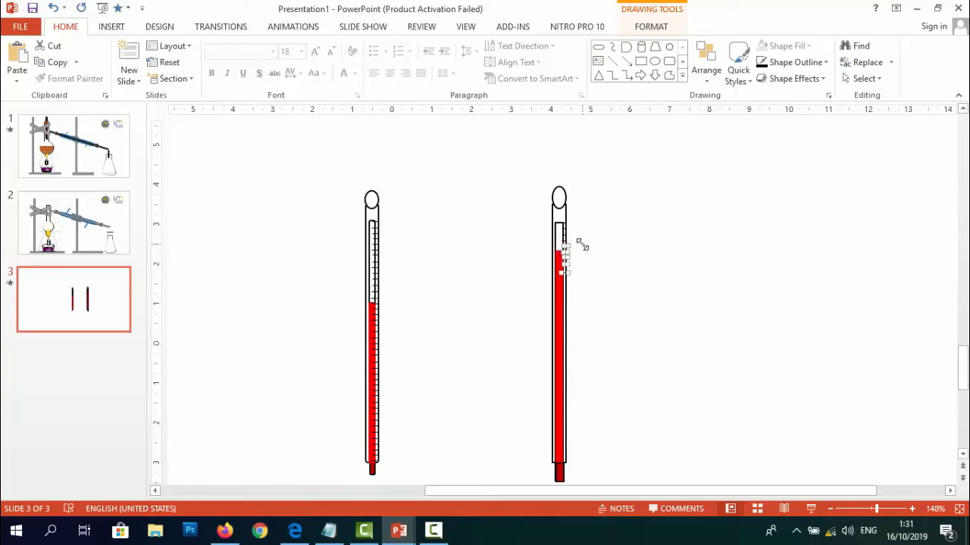
- Add another copy of the tick set and align it beneath the existing scale marks
left_click(581, 247)
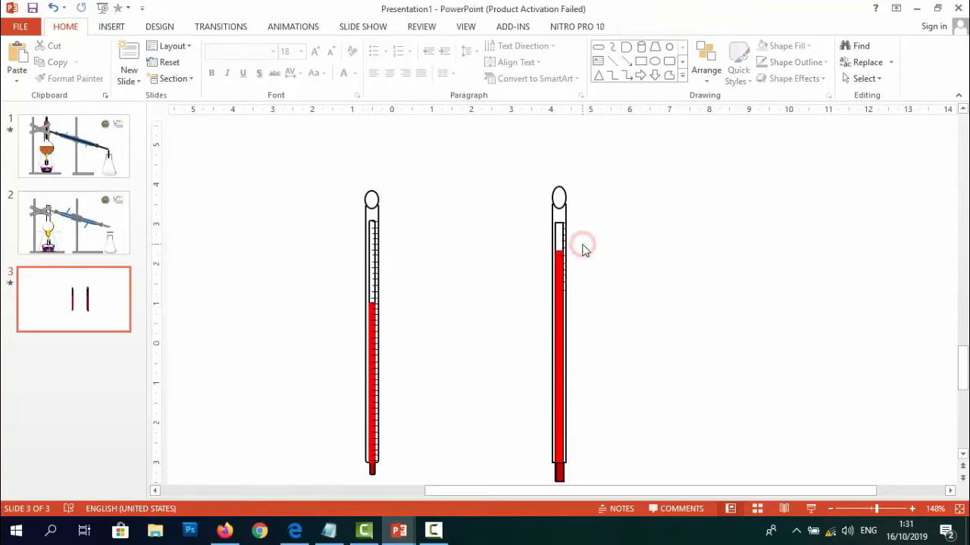
left_click(582, 251)
key("Down")
key("Down")
key("Down")
key("Down")
key("Down")
key("Down")
key("Down")
key("Left")
key("Left")
key("Left")
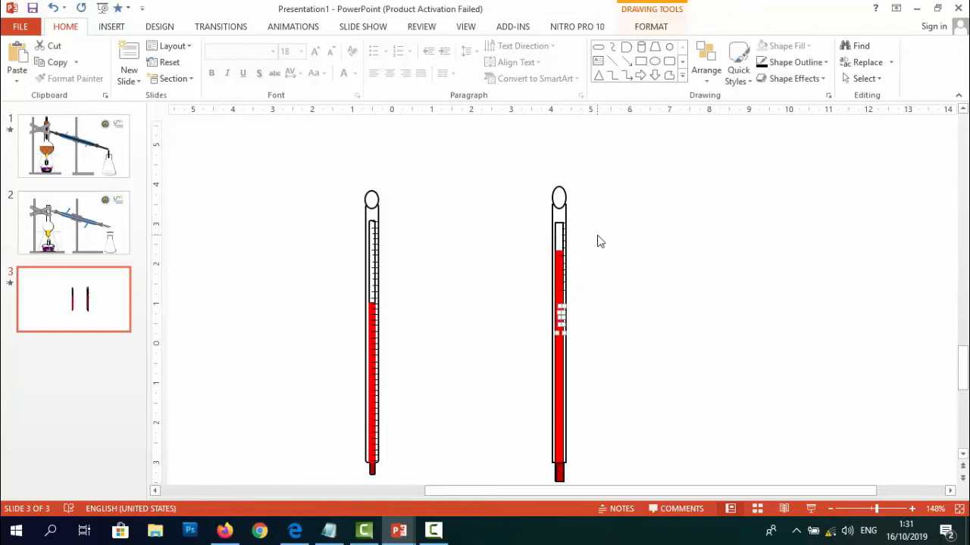
- Paste one more tick set and nudge it into line to extend the scale past the tube's middle
left_click(597, 236)
key("ctrl+v")
key("Down")
key("Down")
key("Down")
key("Down")
key("Down")
key("Down")
key("Down")
key("Down")
key("Down")
key("Down")
key("Left")
key("Left")
key("Left")
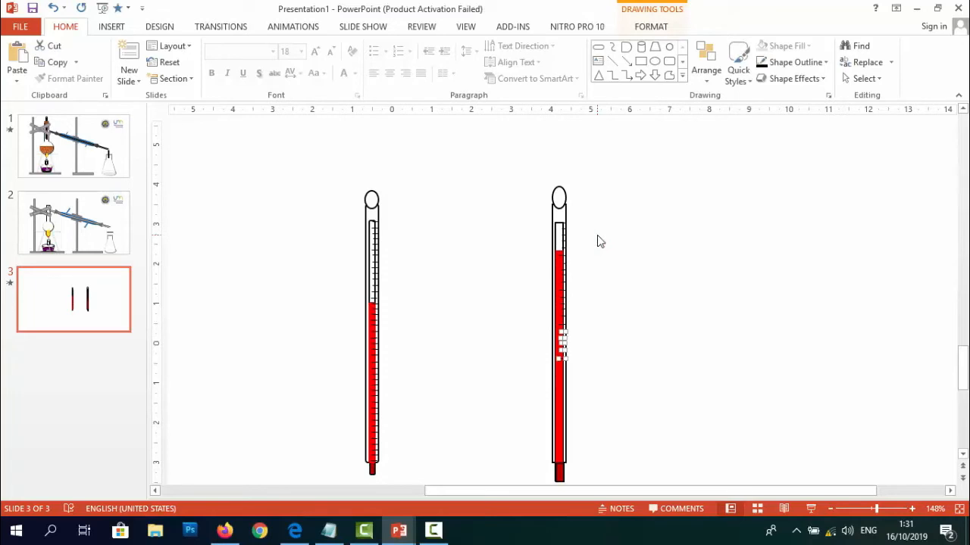
left_click(597, 241)
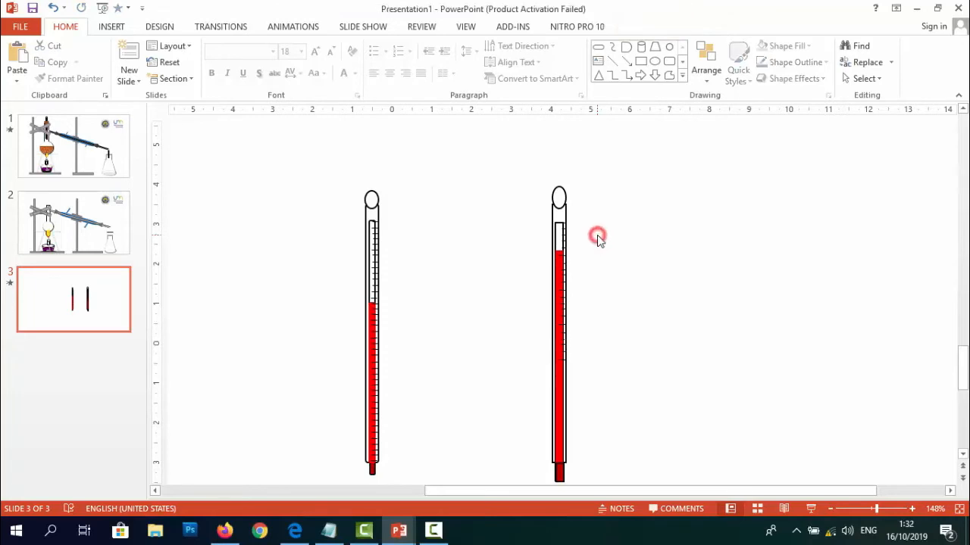
left_click(561, 339)
left_click(564, 337)
left_click(641, 331)
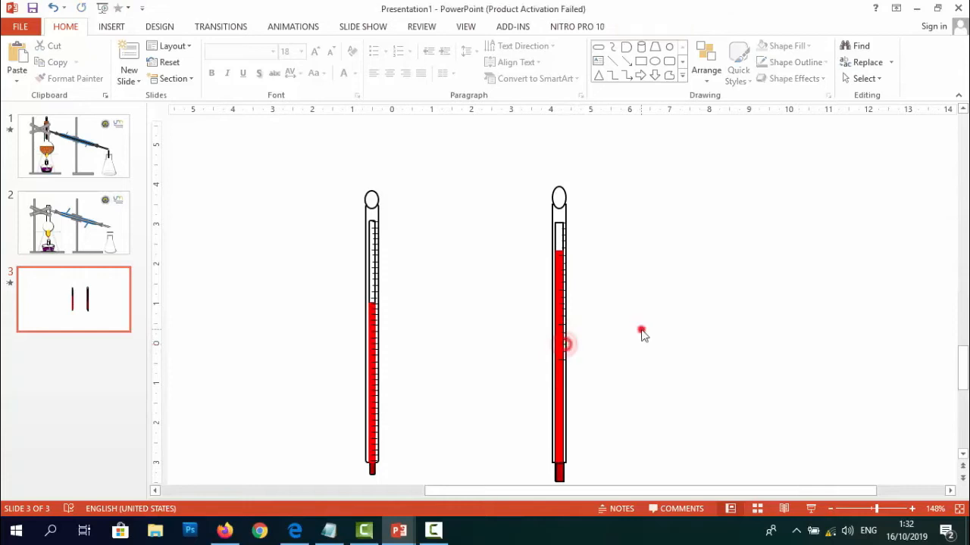
- Paste another tick set and nudge it into line to finish the scale at the tube's lower end
left_click_drag(966, 363, 966, 383)
key("ctrl+v")
key("Down")
key("Down")
key("Down")
key("Down")
key("Down")
key("Down")
key("Down")
key("Down")
key("Down")
key("Down")
key("Down")
key("Down")
key("Down")
key("Down")
key("Down")
key("Down")
key("Down")
key("Down")
key("Down")
key("Down")
left_click_drag(966, 341, 967, 388)
key("Up")
key("Up")
key("Up")
key("Up")
key("Up")
key("Up")
key("Up")
key("Up")
key("Up")
key("Up")
key("Up")
key("Up")
key("Left")
key("Left")
key("Up")
key("Up")
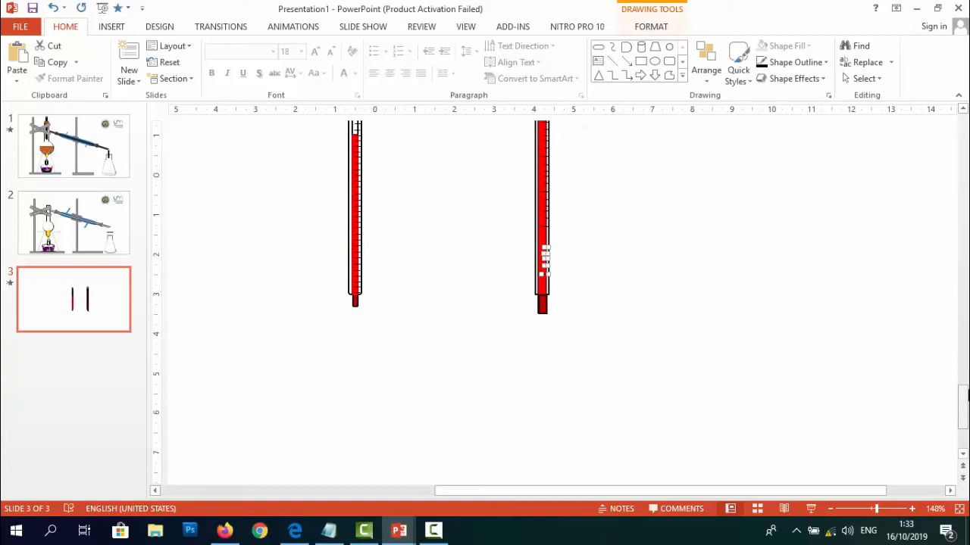
left_click(604, 264)
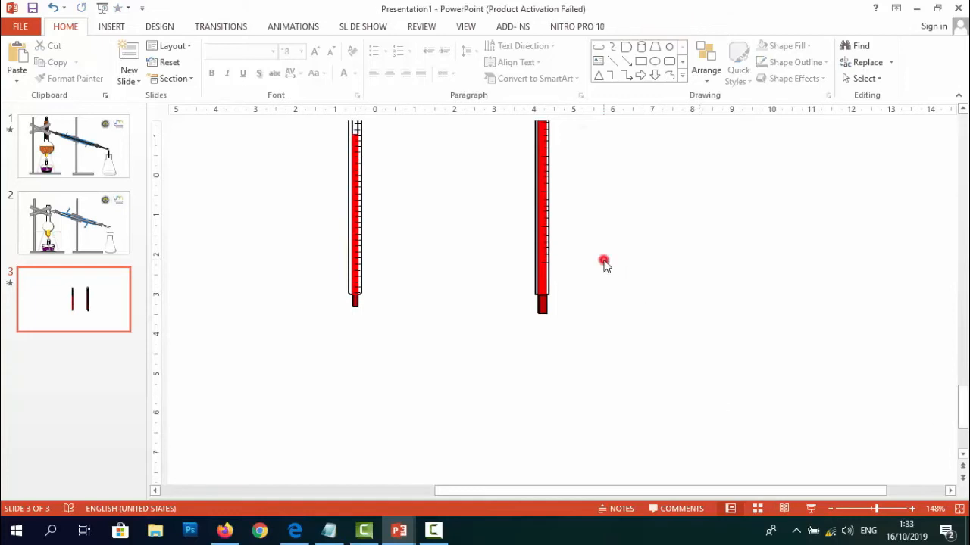
- Copy the finished thermometer from slide 3 to slide 2 and place it inside the boiling flask's neck
scroll(615, 265, "down", 8)
left_click_drag(608, 209, 696, 409)
left_click(57, 219)
key("ctrl+v")
left_click_drag(632, 246, 430, 170)
- Bring the clamp's arm in front of the thermometer and the flask's neck
left_click(463, 182)
left_click(411, 242)
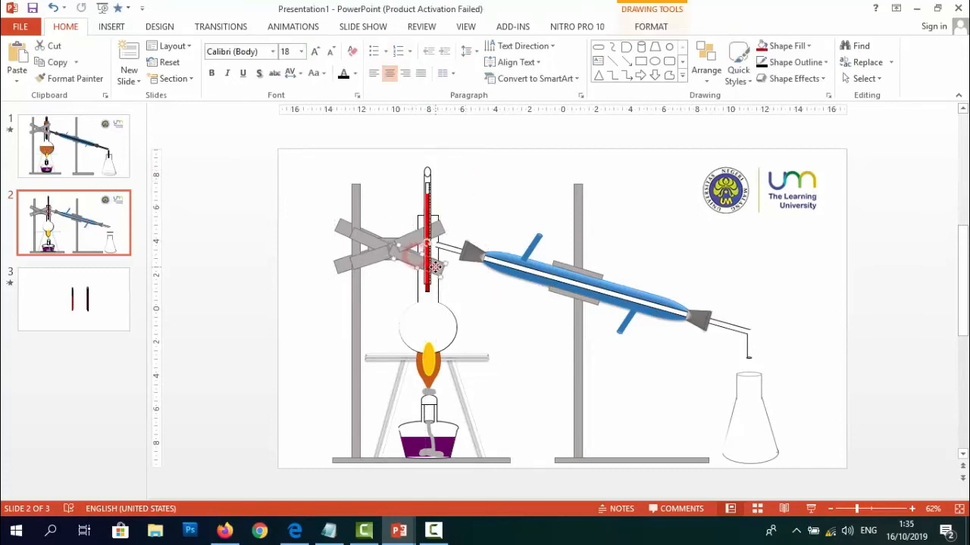
right_click(440, 227)
left_click(494, 337)
left_click(494, 337)
- Draw a trapezoid, turn it upside down and fit it as a stopper over the mouth of the boiling flask
left_click(668, 63)
left_click(652, 47)
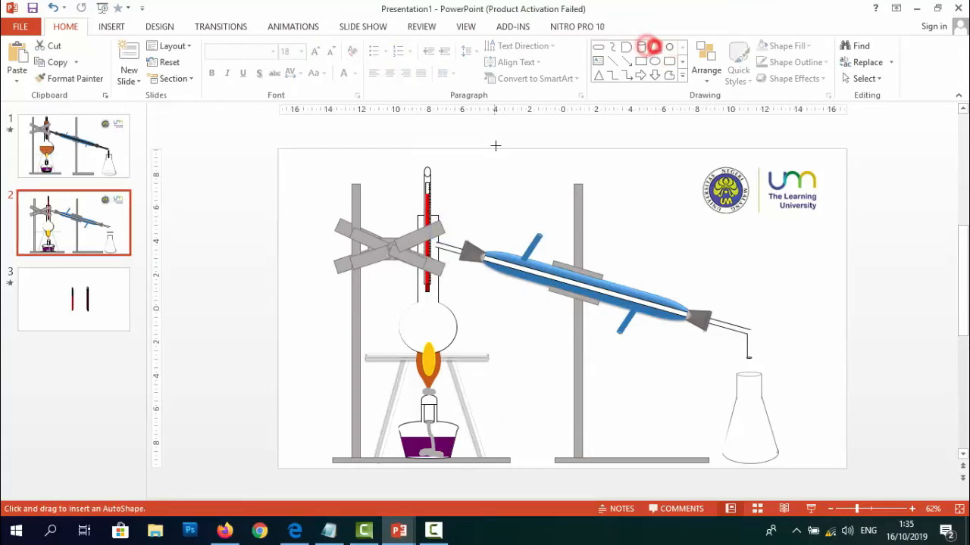
left_click_drag(495, 148, 538, 182)
left_click_drag(516, 135, 516, 207)
left_click_drag(516, 167, 412, 218)
right_click(407, 243)
left_click(476, 379)
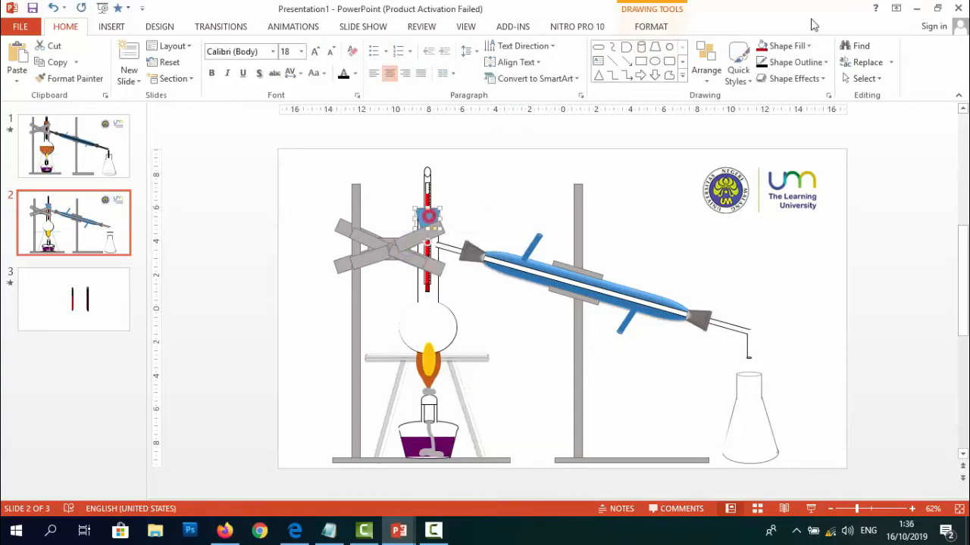
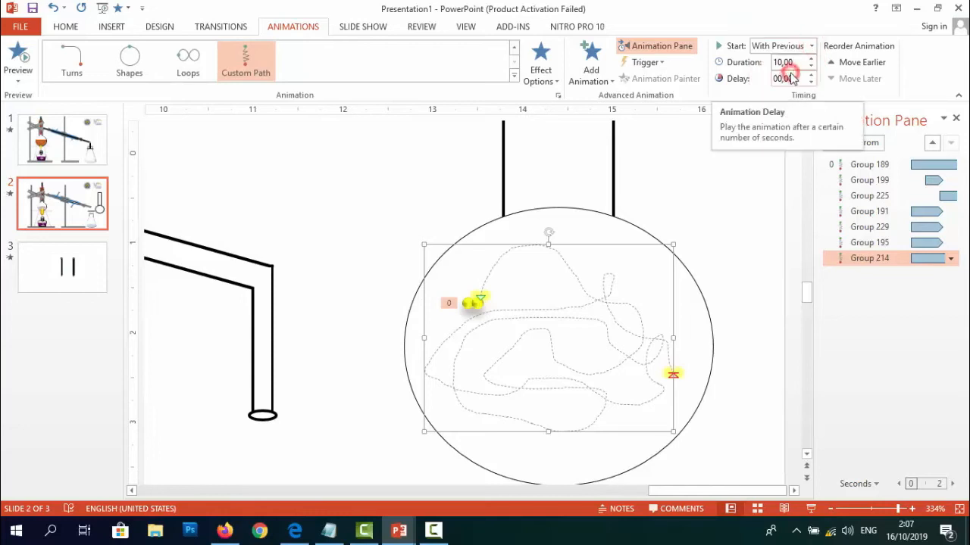
- Cut the animated yellow molecule from the spare round flask and paste it into the boiling flask
left_click(600, 291)
left_click(721, 175)
left_click(617, 300)
left_click(470, 304)
left_click(498, 317)
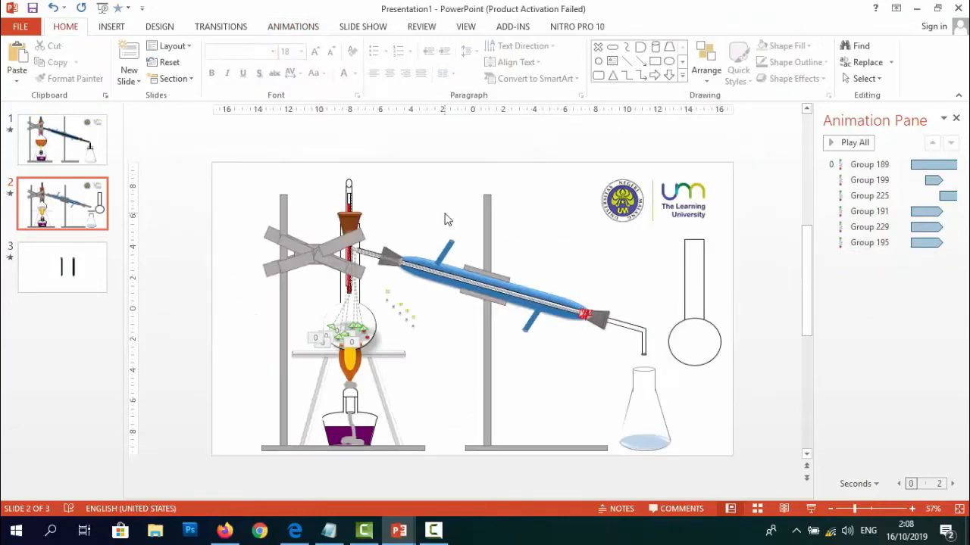
key("ctrl+v")
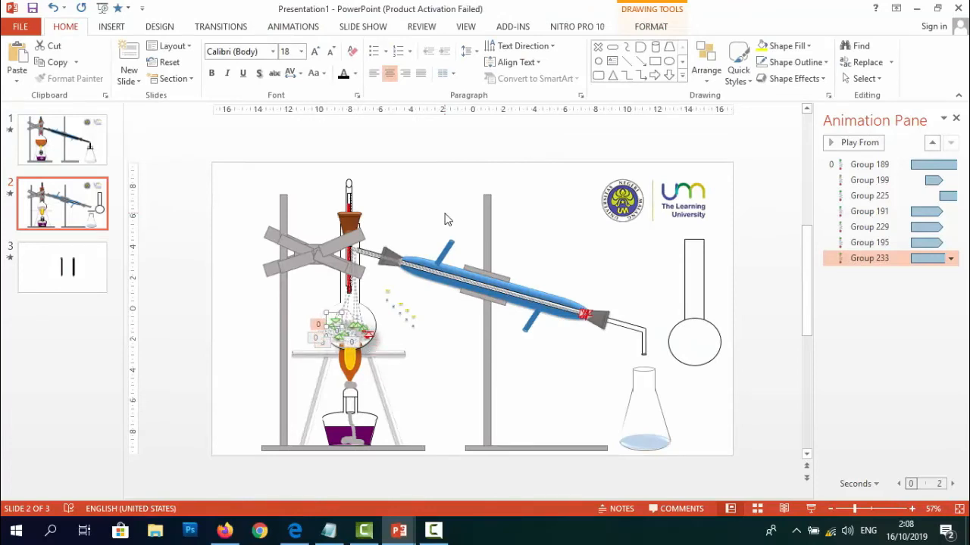
- Place the next yellow molecule in the spare flask and animate it with a freehand custom path that starts With Previous
left_click(421, 336)
left_click(698, 339)
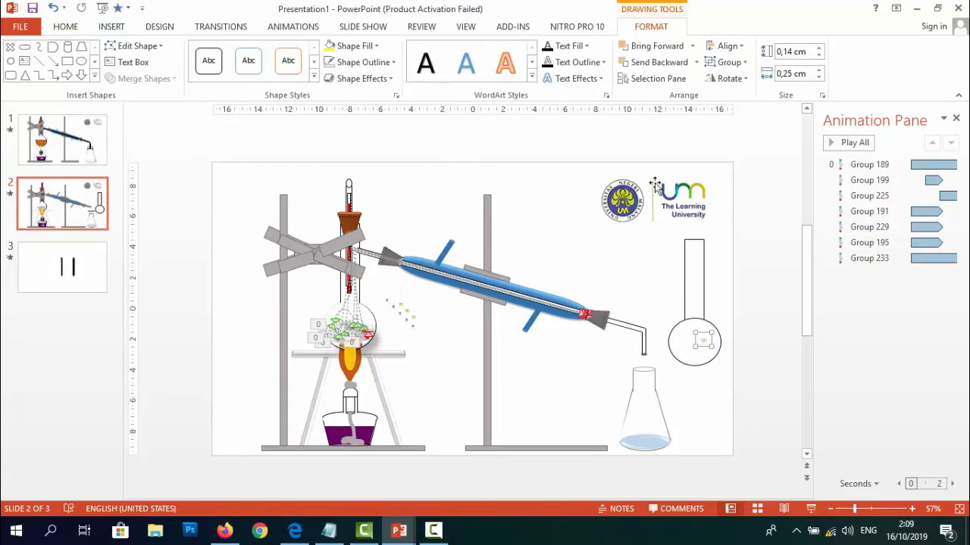
left_click(297, 27)
left_click(513, 76)
left_click_drag(513, 195, 513, 261)
left_click(380, 407)
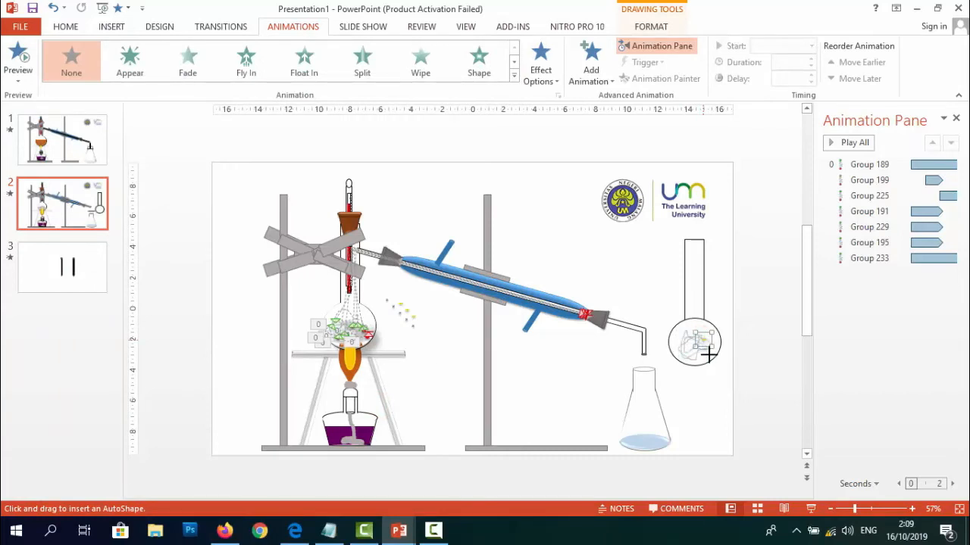
double_click(708, 355)
left_click(811, 46)
left_click(788, 76)
left_click(779, 63)
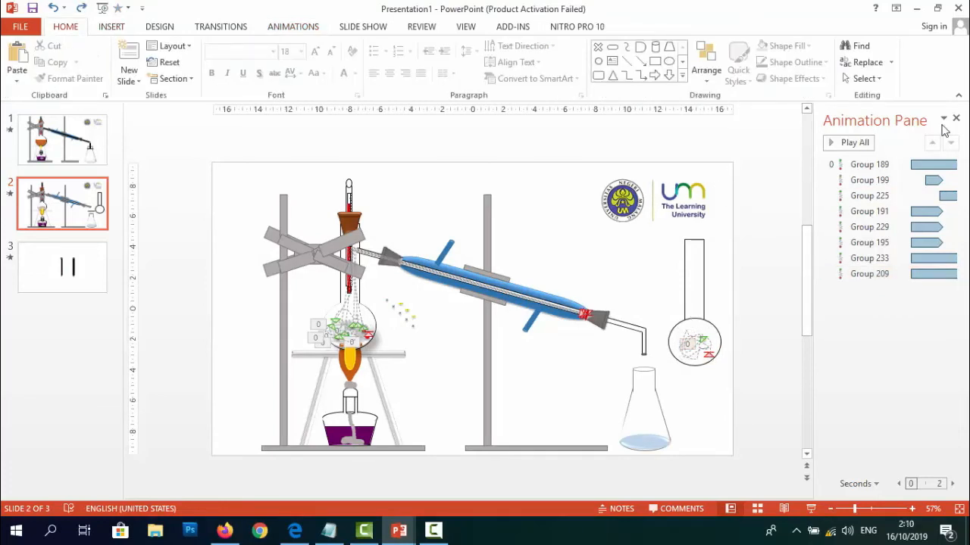
- Move the newly animated molecule from the spare flask into the boiling flask
left_click(955, 118)
left_click_drag(793, 340, 440, 326)
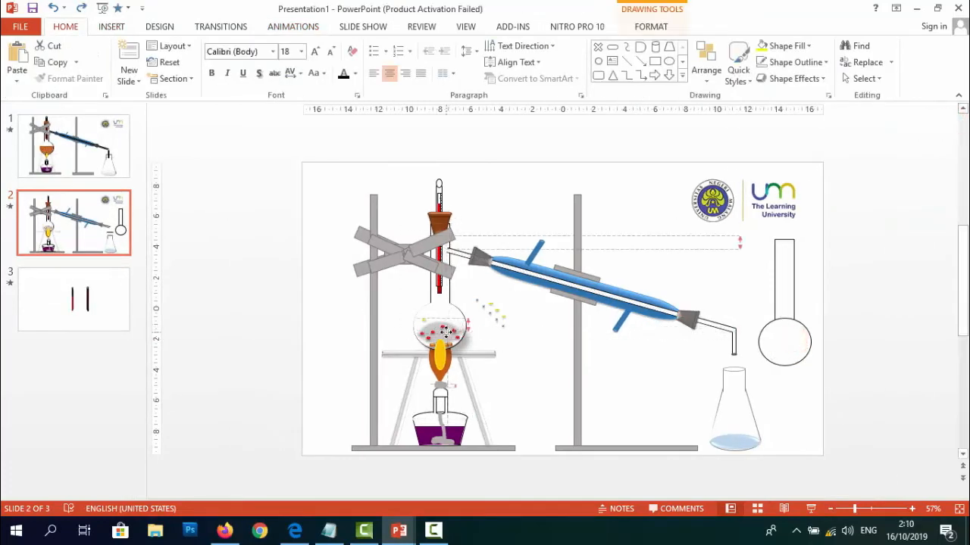
left_click(303, 25)
left_click(430, 350)
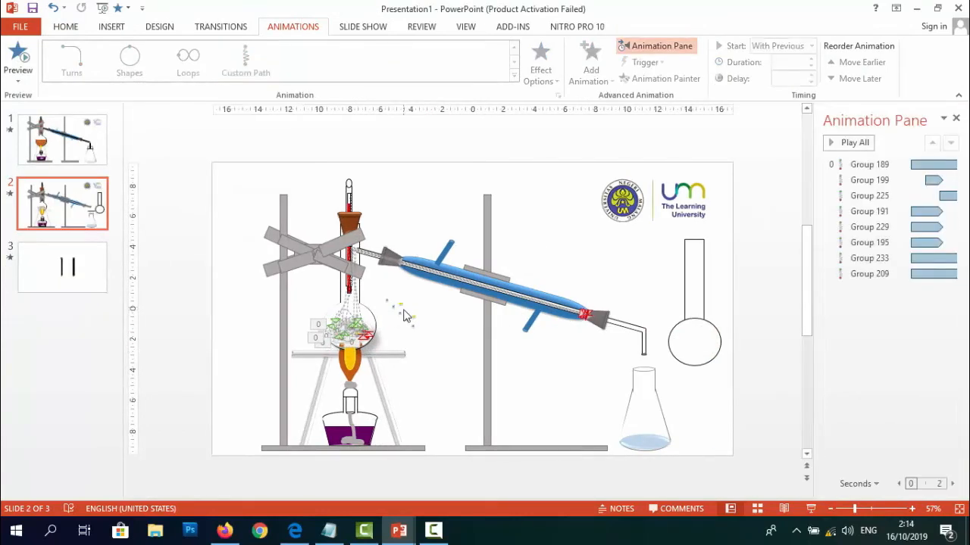
- Place another yellow molecule in the spare flask and give it a custom motion path starting With Previous, lasting 10 seconds
left_click(399, 303)
left_click(688, 341)
left_click(514, 78)
left_click_drag(513, 78, 510, 115)
left_click(358, 399)
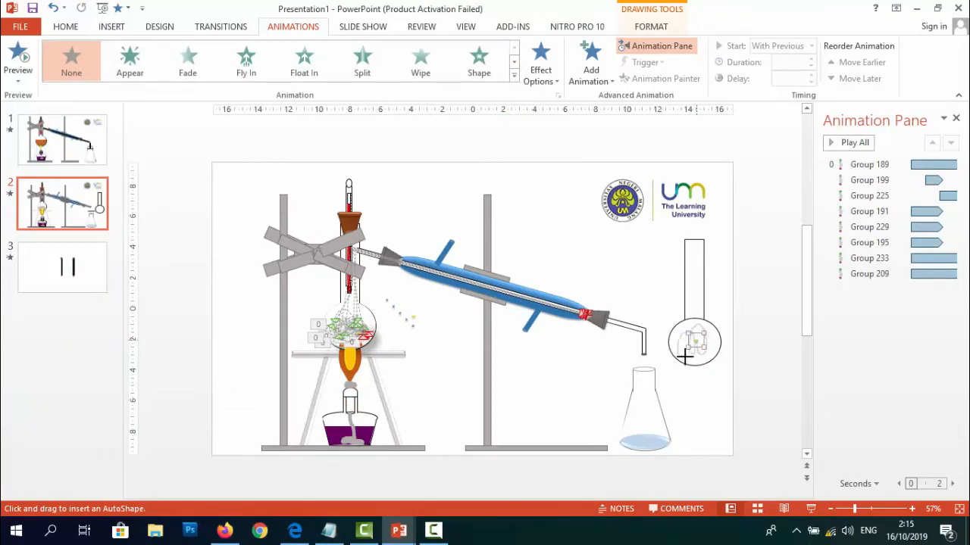
double_click(688, 357)
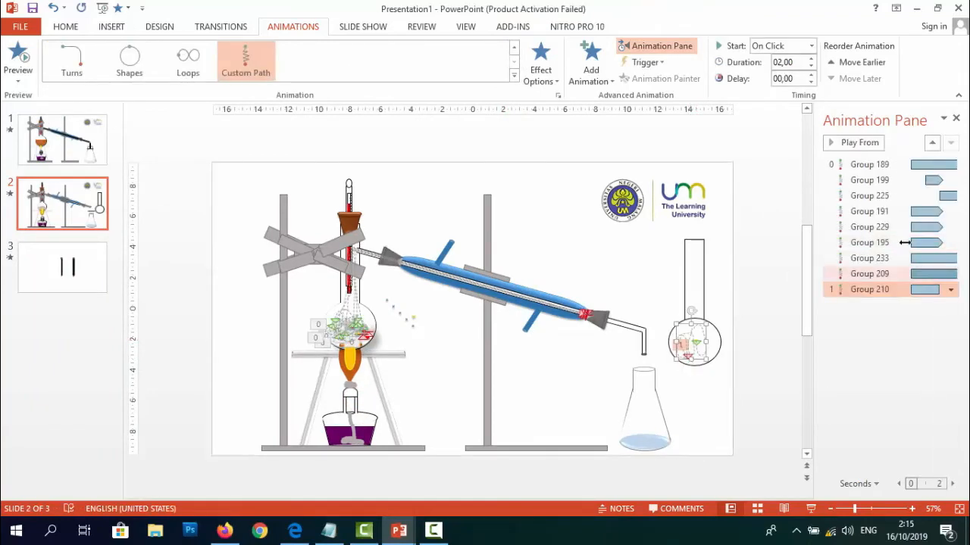
left_click(811, 45)
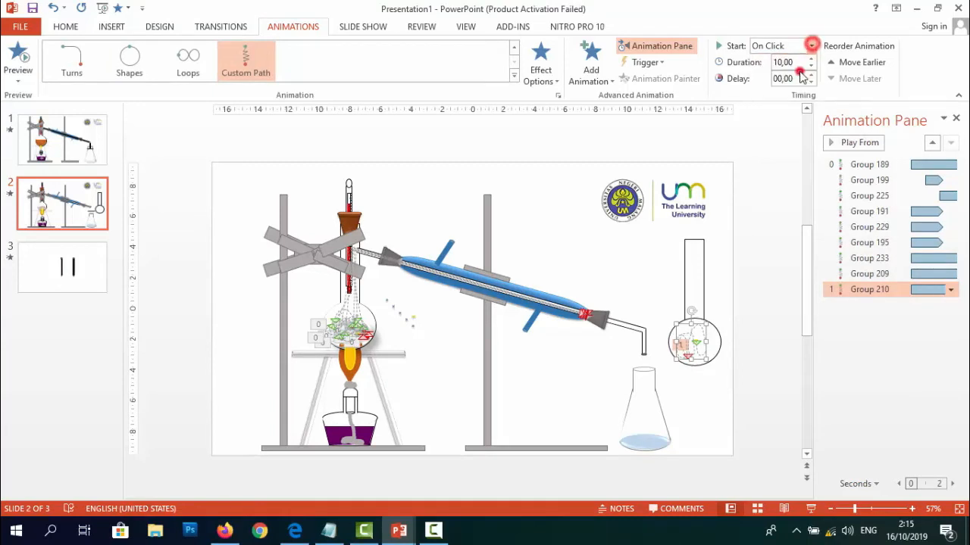
left_click(801, 67)
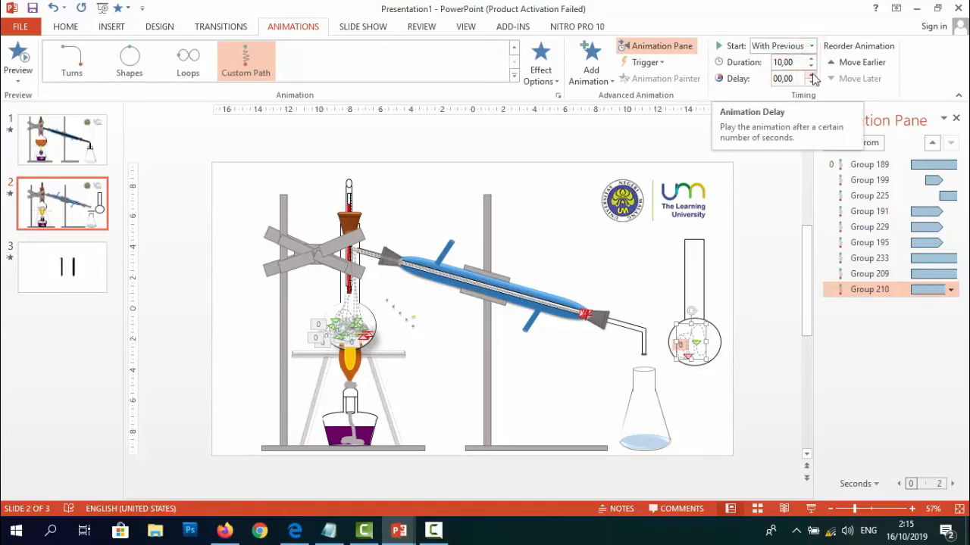
- Set the timing of the Group 210 motion path so that the animation repeats
left_click(950, 290)
left_click(864, 370)
left_click(502, 224)
left_click(468, 292)
left_click(530, 381)
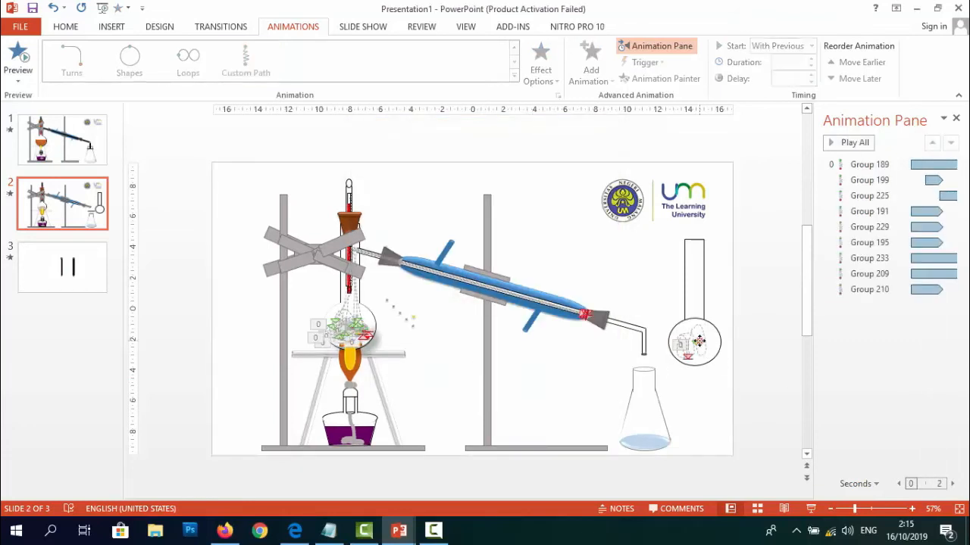
- Transfer the animated Group 210 molecule from the spare flask into the boiling flask
left_click(696, 341)
left_click(698, 447)
left_click(66, 25)
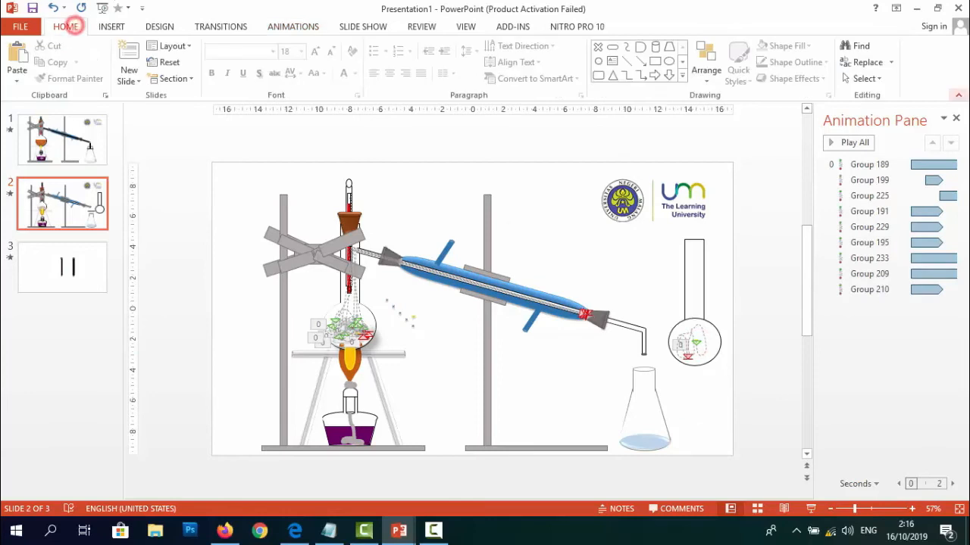
left_click(956, 118)
left_click(785, 341)
left_click(439, 332)
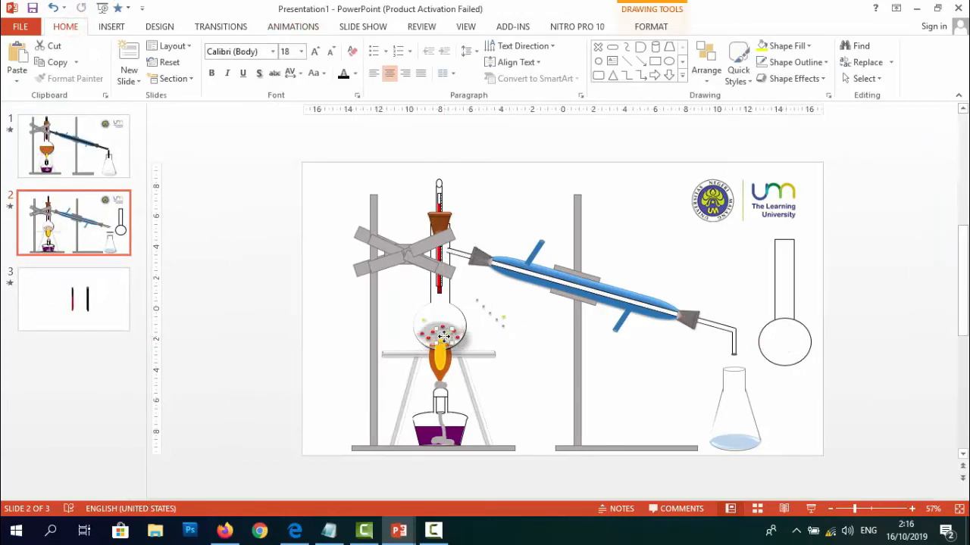
- Place a further yellow molecule in the spare flask and give it a custom motion path starting With Previous, lasting 8 seconds
left_click(293, 26)
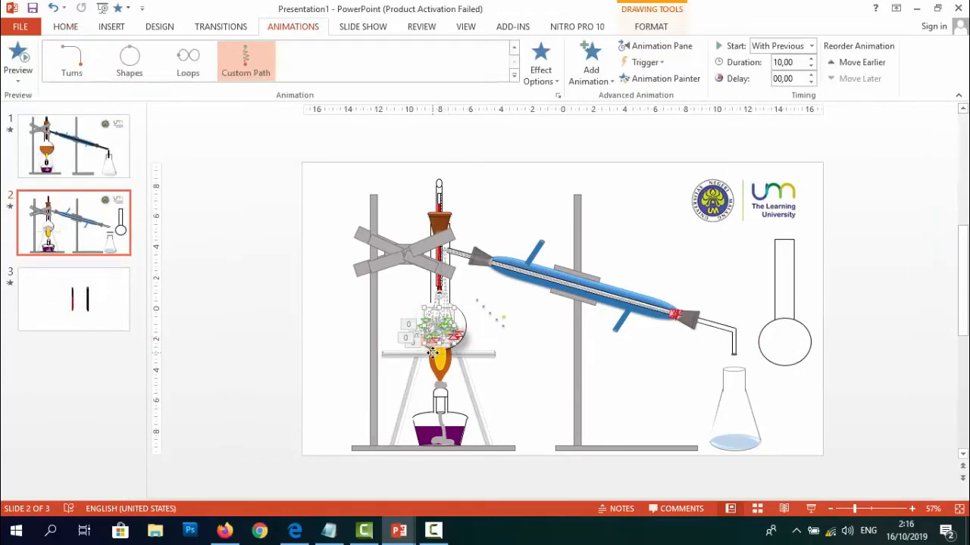
left_click(561, 321)
left_click(502, 317)
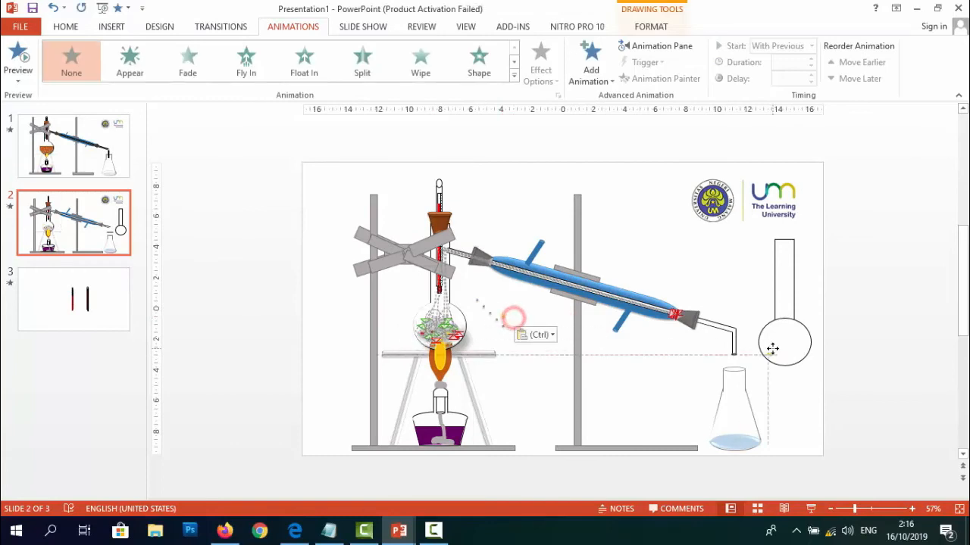
left_click(513, 76)
left_click(350, 410)
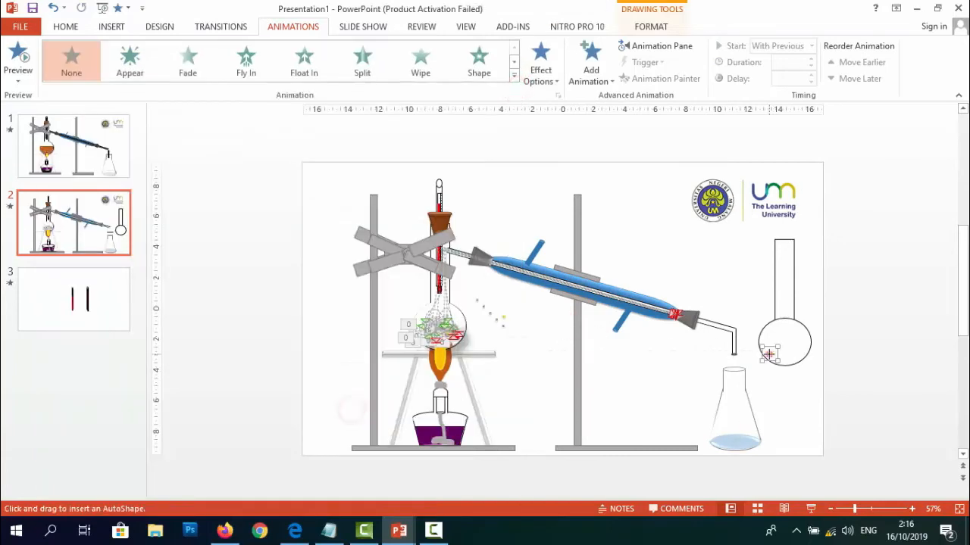
double_click(795, 350)
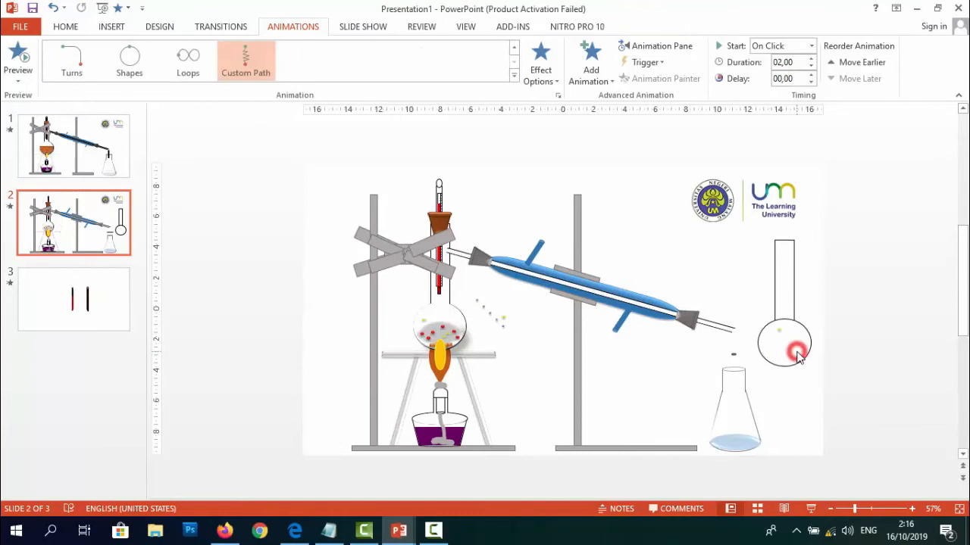
left_click(807, 46)
left_click(784, 68)
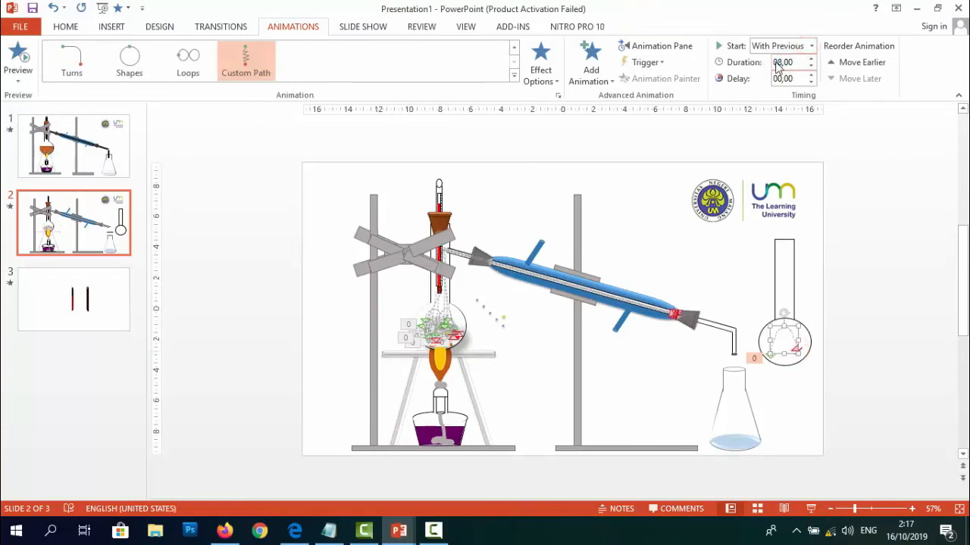
- Move the molecule with the 8-second path from the spare flask into the boiling flask
left_click(79, 26)
left_click(771, 359)
left_click(766, 354)
left_click(769, 354)
- Place the last yellow molecule in the spare flask and give it a custom motion path starting With Previous, lasting 9 seconds
left_click(307, 27)
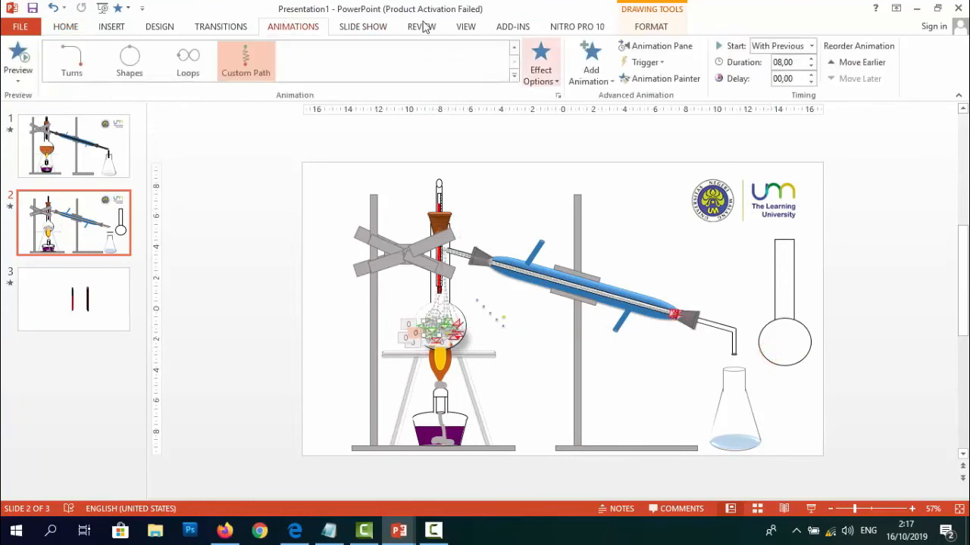
left_click(681, 47)
left_click(413, 317)
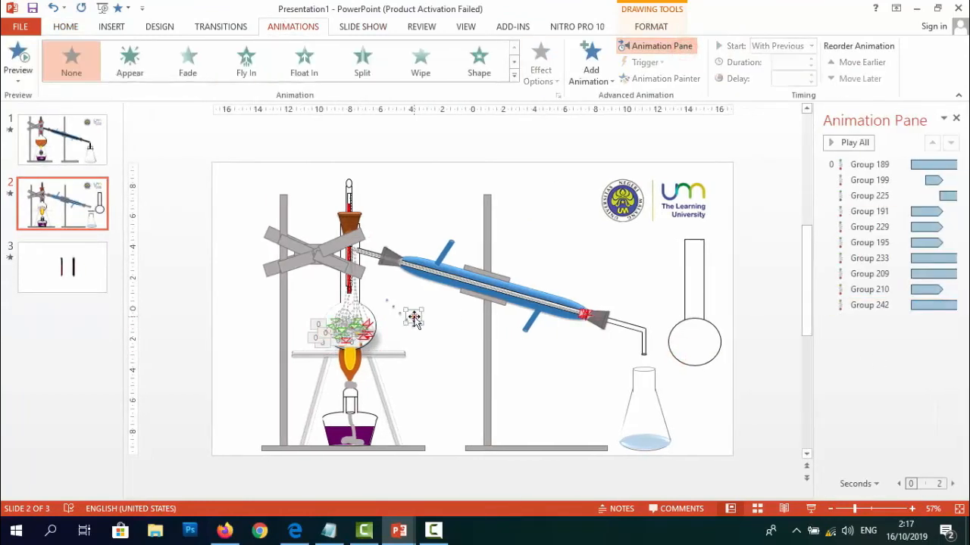
left_click(514, 78)
left_click(512, 181)
left_click(374, 406)
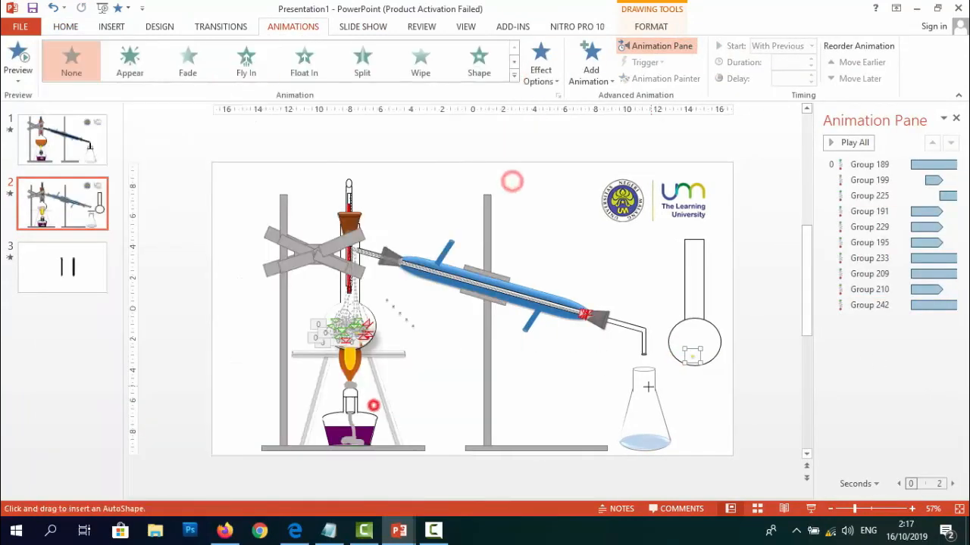
double_click(701, 347)
left_click(811, 46)
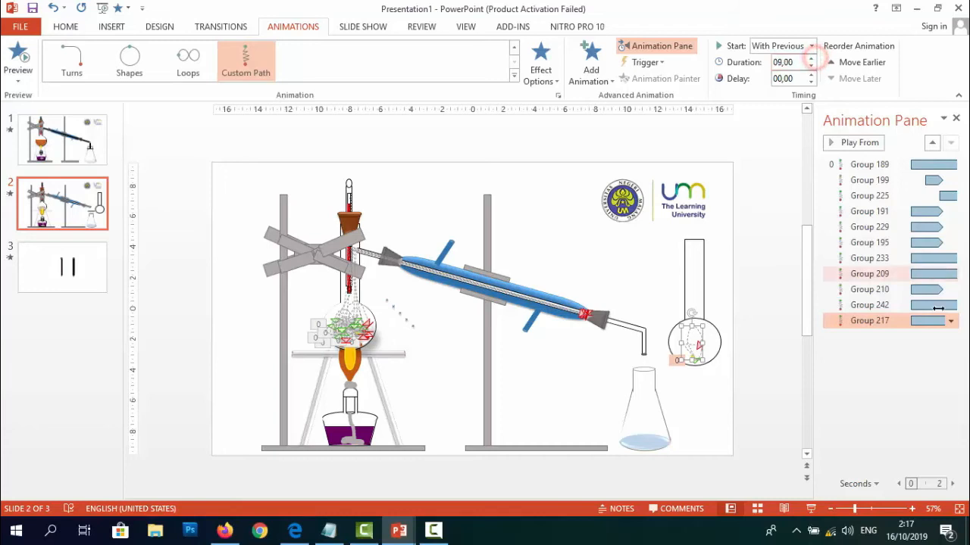
- Move the molecule with the 9-second path from the spare flask into the boiling flask
left_click(49, 31)
left_click(956, 119)
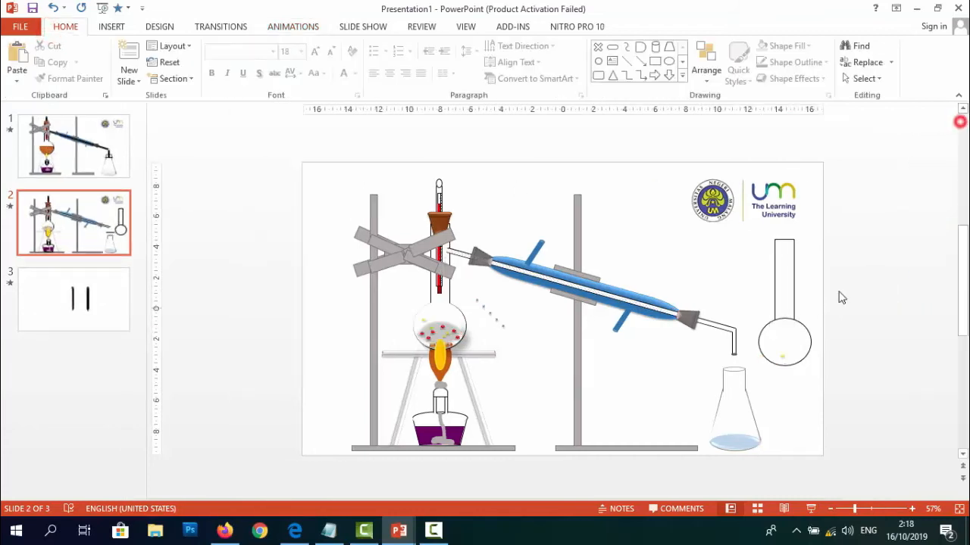
left_click(783, 358)
left_click(778, 384)
left_click(432, 338)
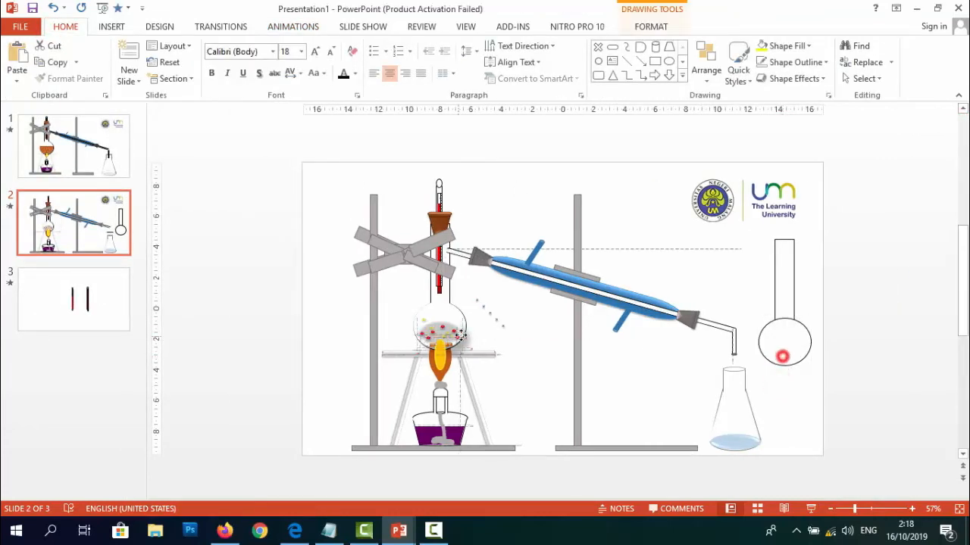
- Select the animations from Group 217 up to Group 233 together and set their timing to repeat
left_click(294, 26)
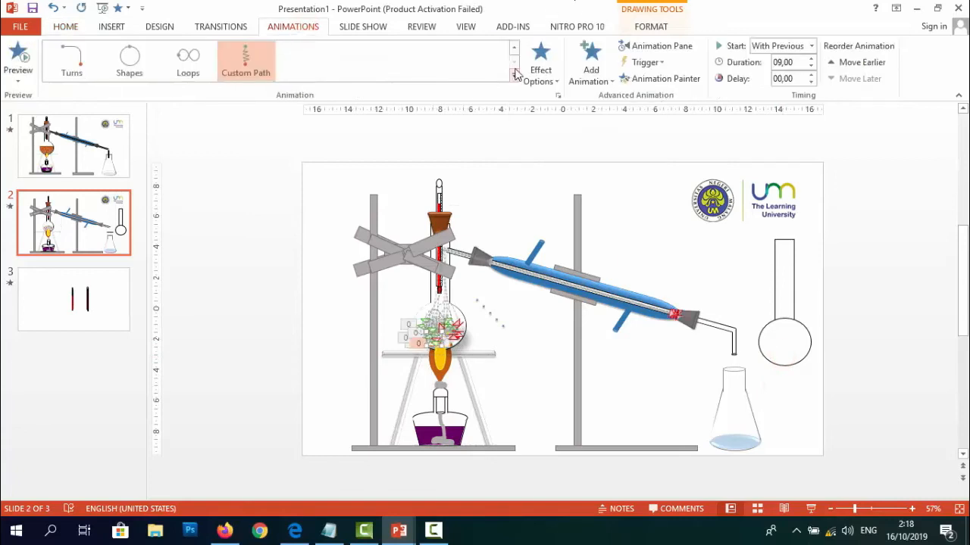
left_click(661, 46)
left_click(901, 323)
key("shift+Up")
key("shift+Up")
key("shift+Up")
key("shift+Up")
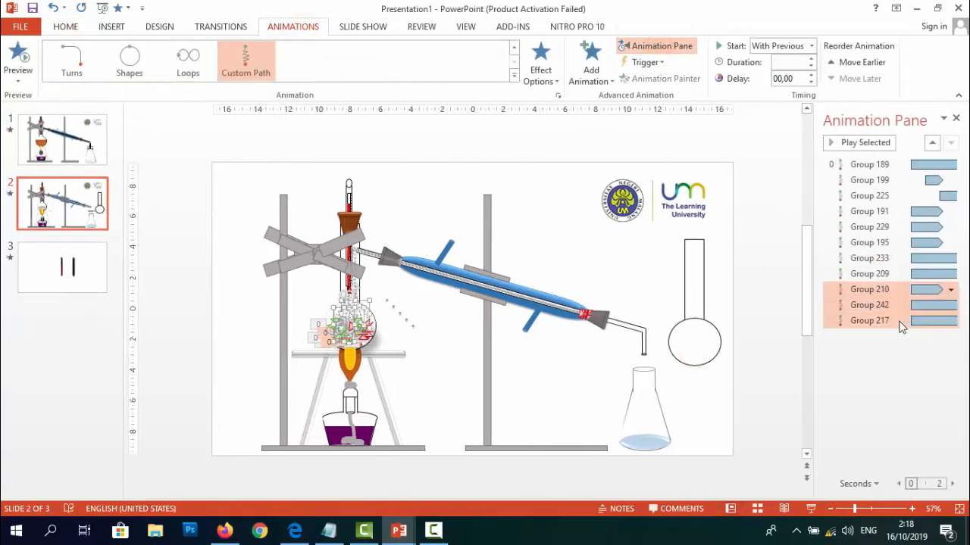
left_click(950, 258)
left_click(883, 340)
left_click(502, 224)
left_click(457, 291)
left_click(523, 380)
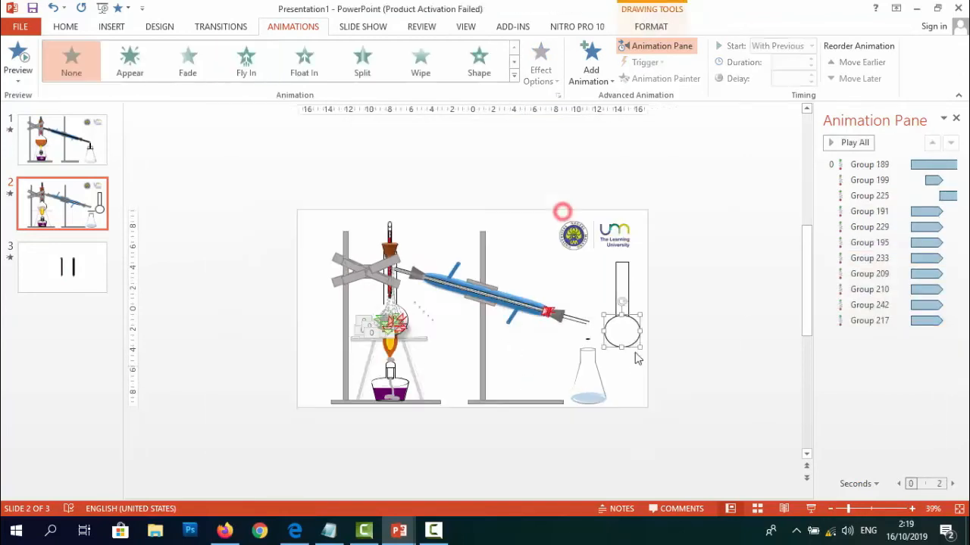
- Move the spare flask's round bulb beside the boiling flask and place one of the small blue particles inside it
mouse_move(617, 330)
left_mouse_down()
mouse_move(468, 356)
mouse_move(440, 350)
left_mouse_up()
left_click(887, 509)
left_click_drag(481, 489, 417, 489)
mouse_move(557, 266)
left_mouse_down()
mouse_move(639, 326)
mouse_move(640, 337)
left_mouse_up()
- Try to add a Fade entrance to all the molecules from Group 189 to Group 217
left_click(926, 166)
key("shift+Down")
key("shift+Down")
key("shift+Down")
key("shift+Down")
key("shift+Down")
key("shift+Down")
key("shift+Down")
key("shift+Down")
key("shift+Down")
key("shift+Down")
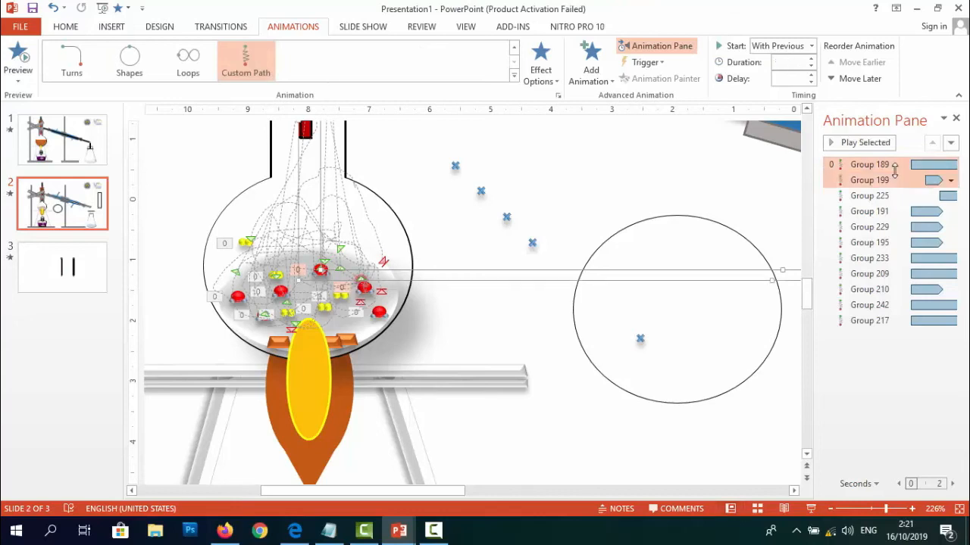
left_click(589, 76)
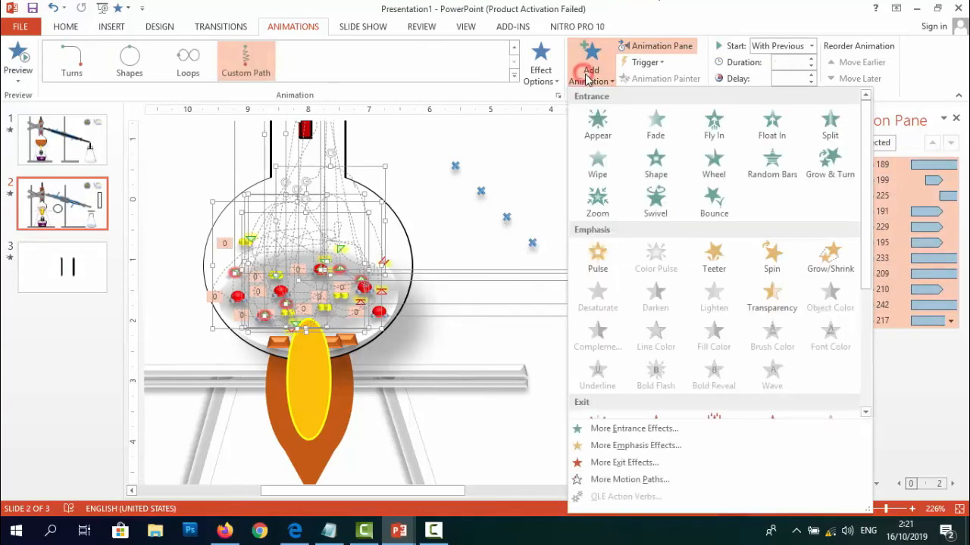
left_click(655, 125)
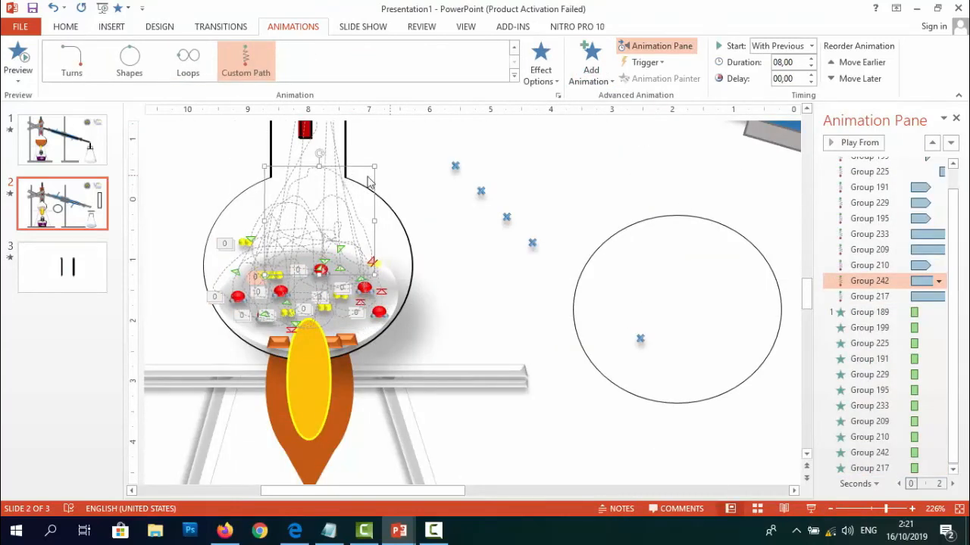
left_click(368, 177)
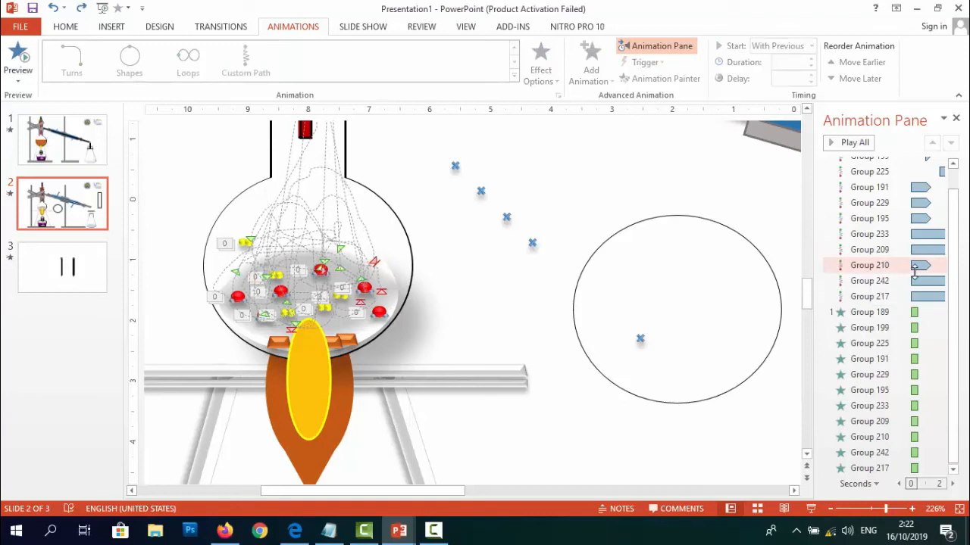
- Undo the Fade entrances added to the molecules and the shift of Group 242's motion path
key("ctrl+z")
key("ctrl+z")
key("ctrl+z")
key("ctrl+z")
key("ctrl+z")
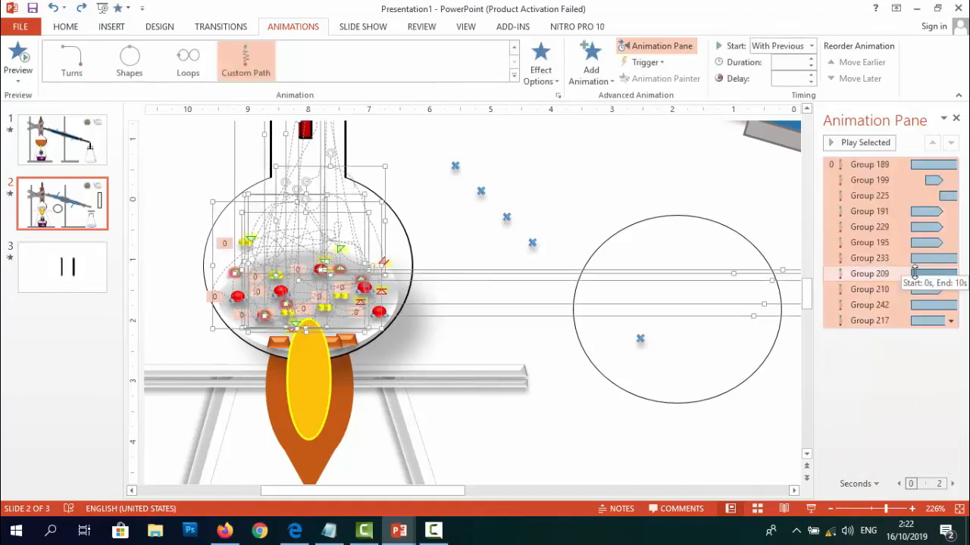
- Nudge Group 242's motion path slightly left so its end stays within the boiling flask
left_click(399, 135)
left_click(353, 174)
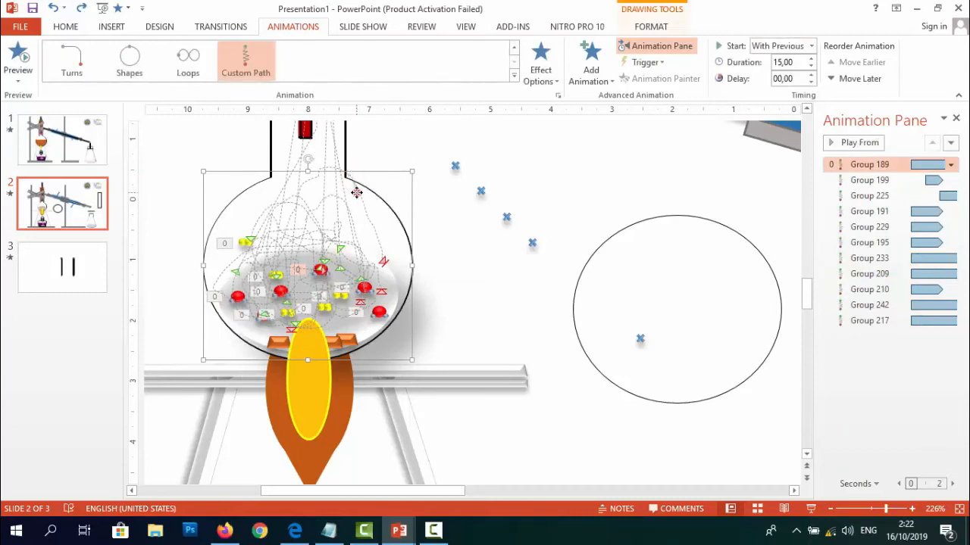
left_click(496, 172)
left_click(353, 174)
key("Left")
key("Left")
key("Left")
key("Left")
key("Left")
left_click(556, 182)
- Add a Fade entrance lasting 5 seconds to all molecules from Group 189 to Group 217 and preview the slide's animations
left_click(856, 164)
key("shift+Down")
key("shift+Down")
key("shift+Down")
key("shift+Down")
key("shift+Down")
key("shift+Down")
key("shift+Down")
key("shift+Down")
key("shift+Down")
key("shift+Down")
left_click(611, 88)
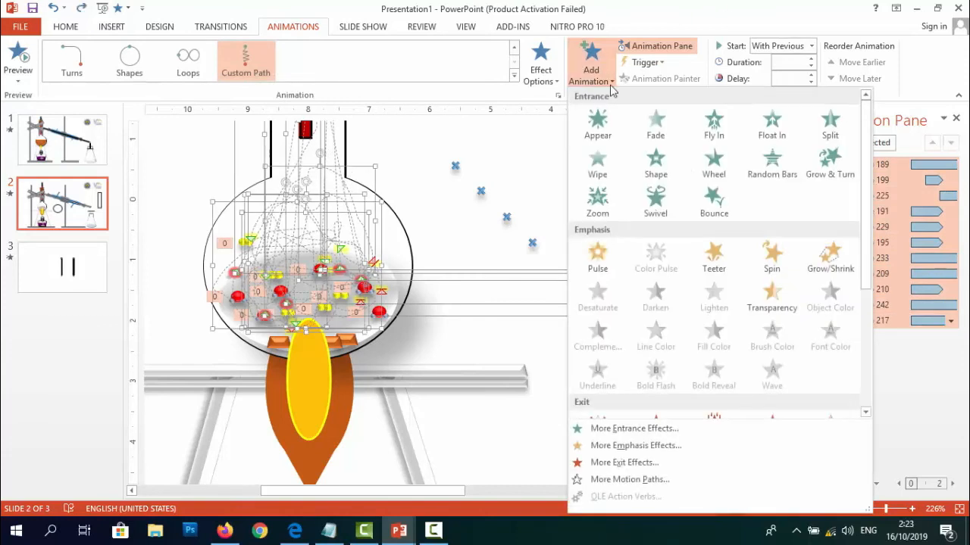
left_click(655, 121)
double_click(782, 62)
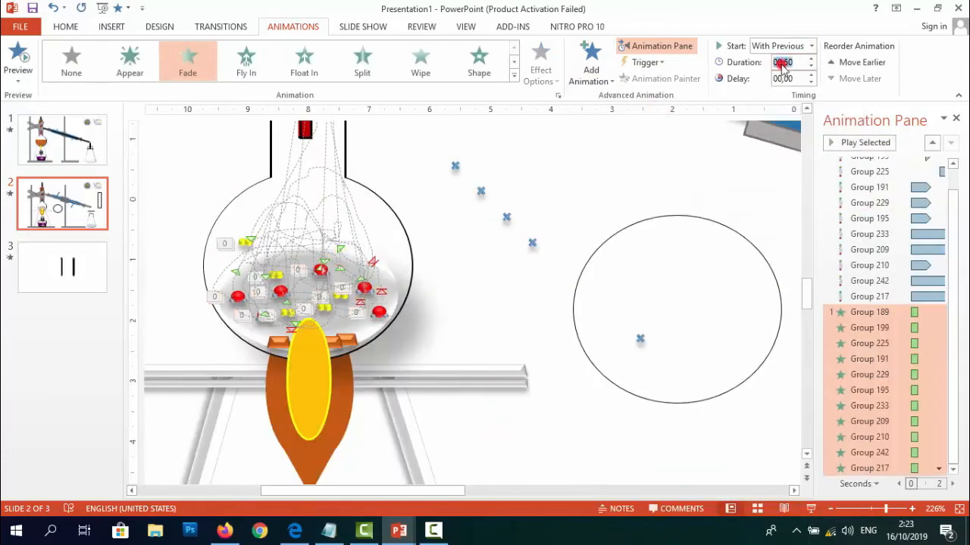
left_click(18, 51)
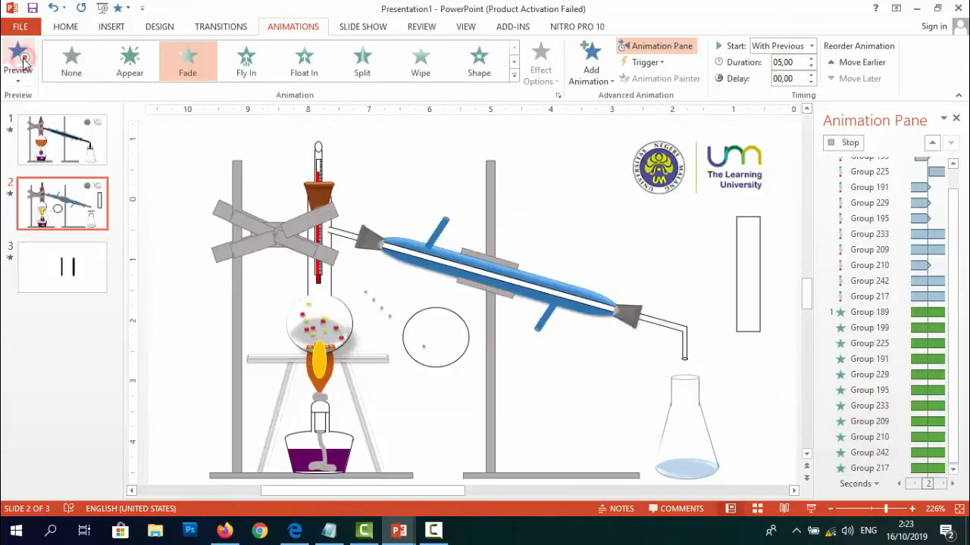
- Select all the Fade animations from Group 189 to Group 217 and set them to start With Previous
left_click(850, 317)
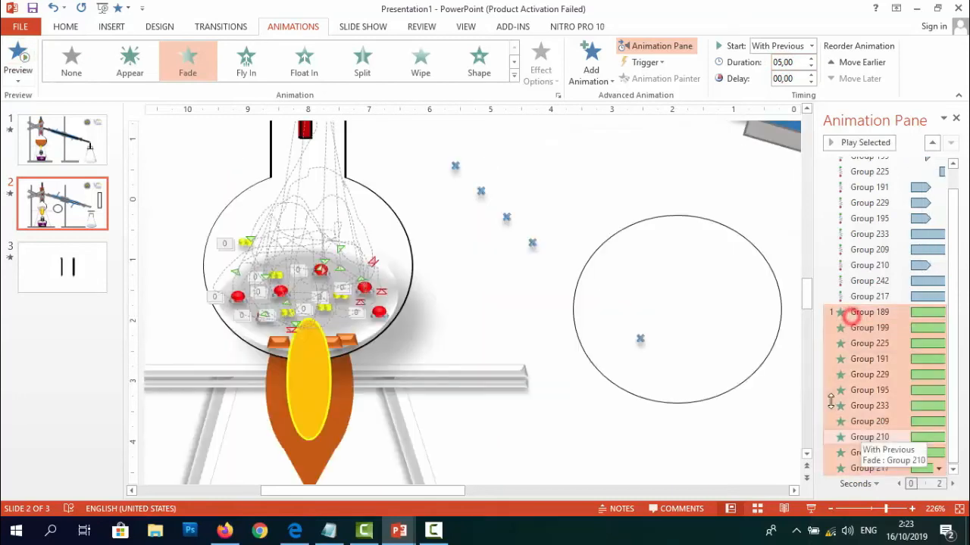
left_click(881, 314)
scroll(881, 314, "up", 1)
left_click(891, 334)
key("shift+Down")
key("shift+Down")
key("shift+Down")
key("shift+Down")
key("shift+Down")
key("shift+Down")
key("shift+Down")
key("shift+Down")
key("shift+Down")
key("shift+Down")
left_click(812, 46)
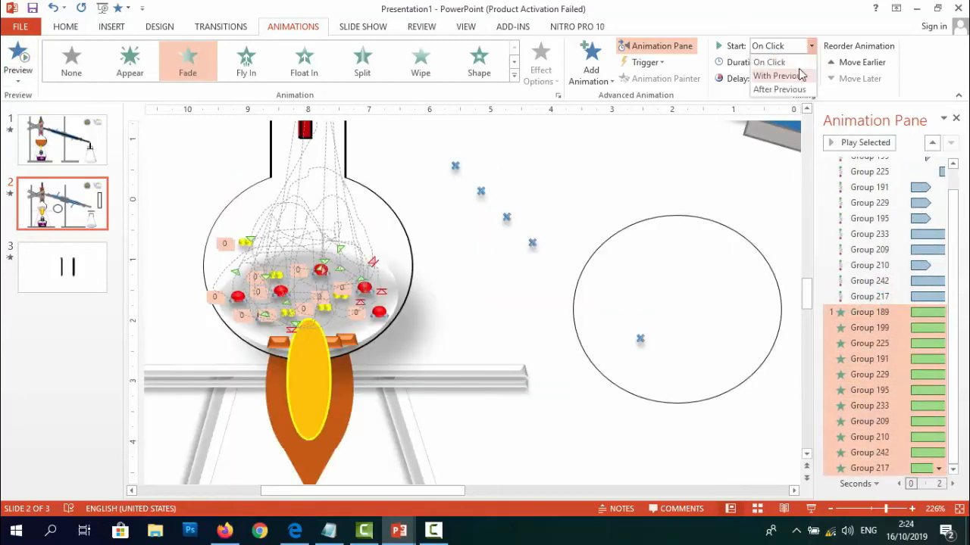
left_click(800, 75)
- Set a 2-second delay on all the molecules' motion paths and check the slide briefly in slide show view
left_click(871, 295)
key("shift+Up")
key("shift+Up")
key("shift+Up")
key("shift+Up")
key("shift+Up")
key("shift+Up")
key("shift+Up")
key("shift+Up")
key("shift+Up")
key("shift+Up")
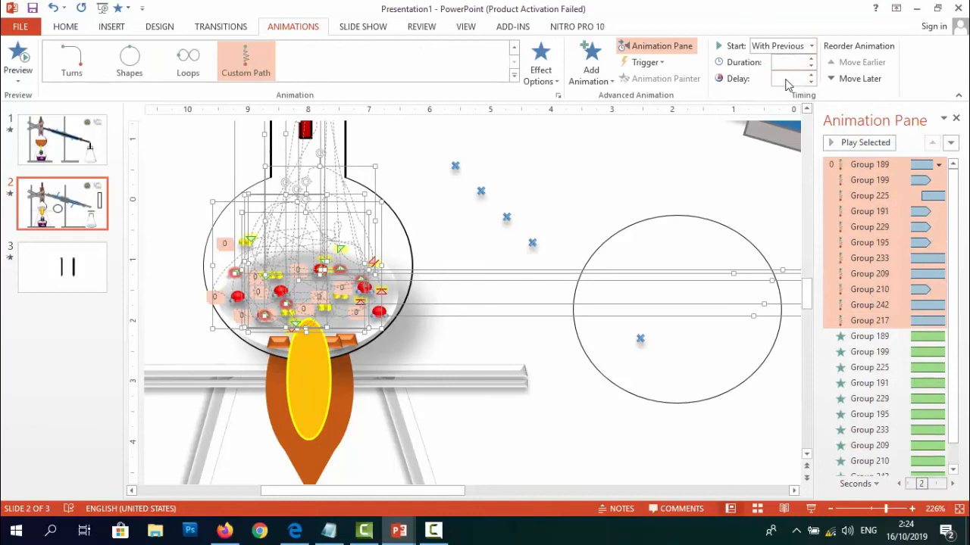
key("Return")
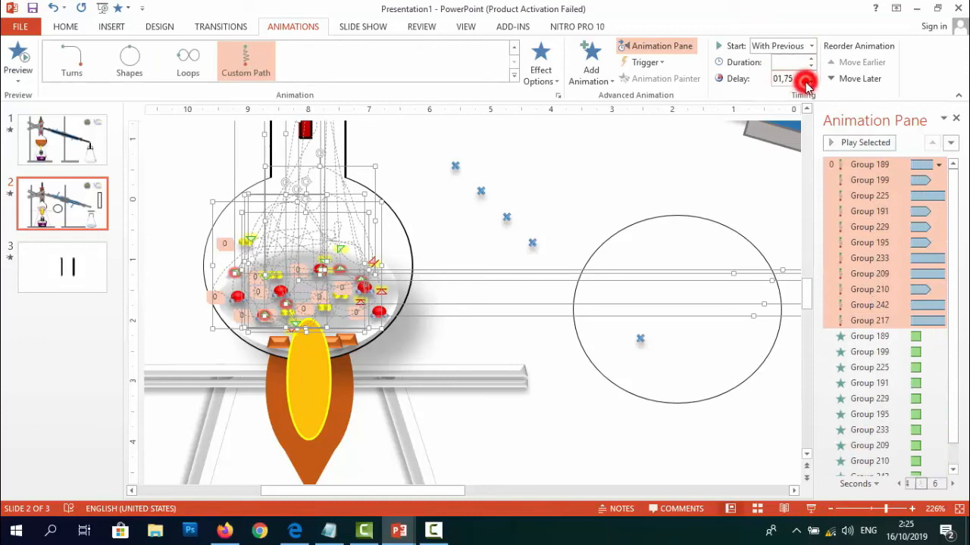
left_click(812, 511)
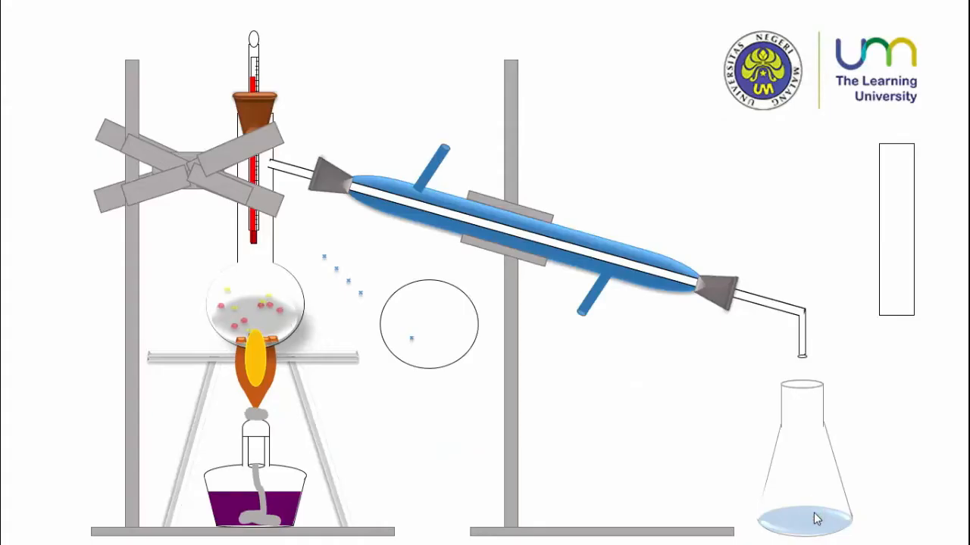
key("Escape")
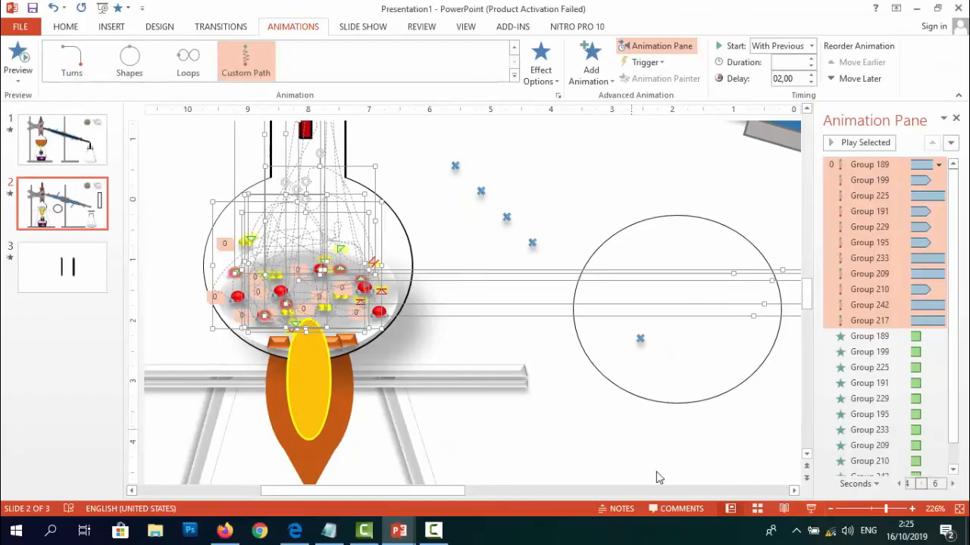
- Give the blue particle in the spare bulb a custom motion path starting With Previous and lasting 8 seconds
left_click(639, 338)
left_click(514, 76)
left_click(362, 400)
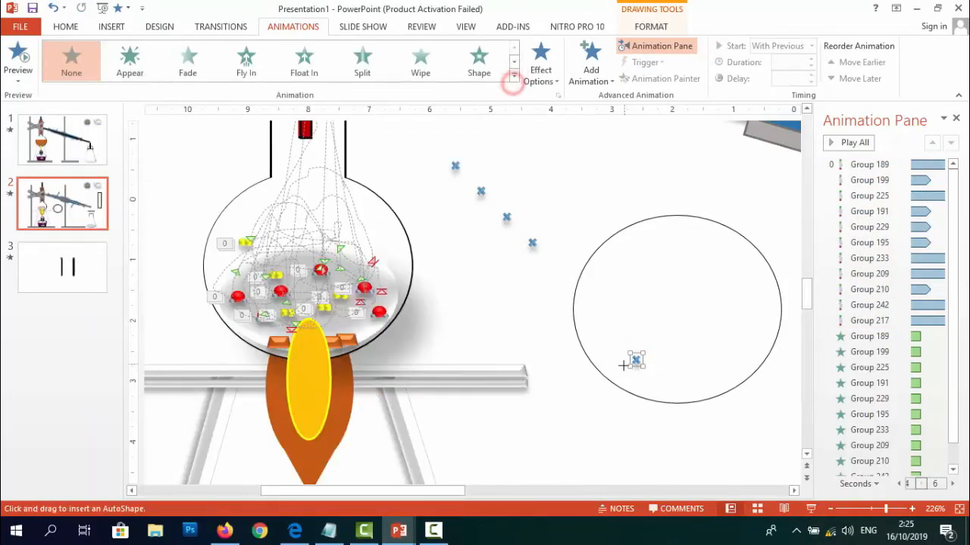
left_click_drag(708, 354, 708, 357)
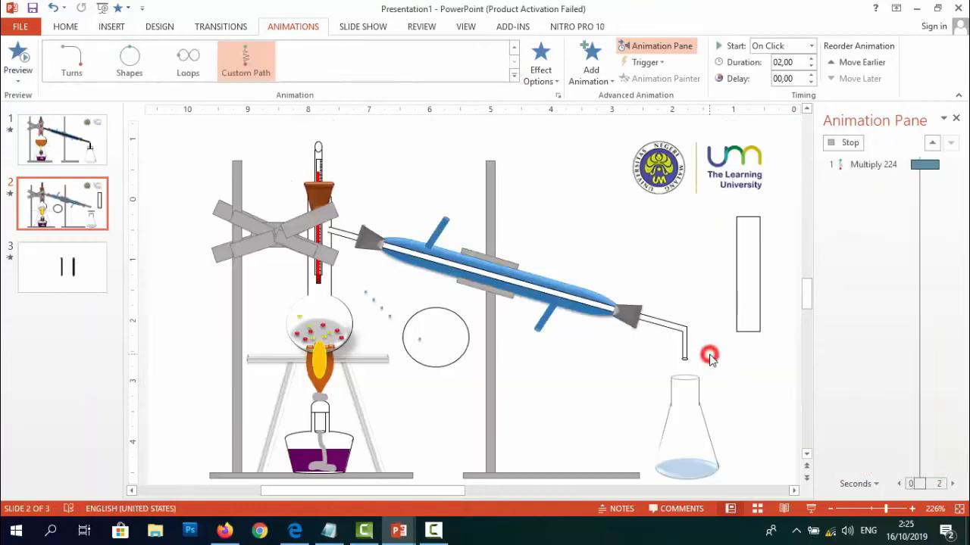
left_click(813, 46)
left_click(791, 74)
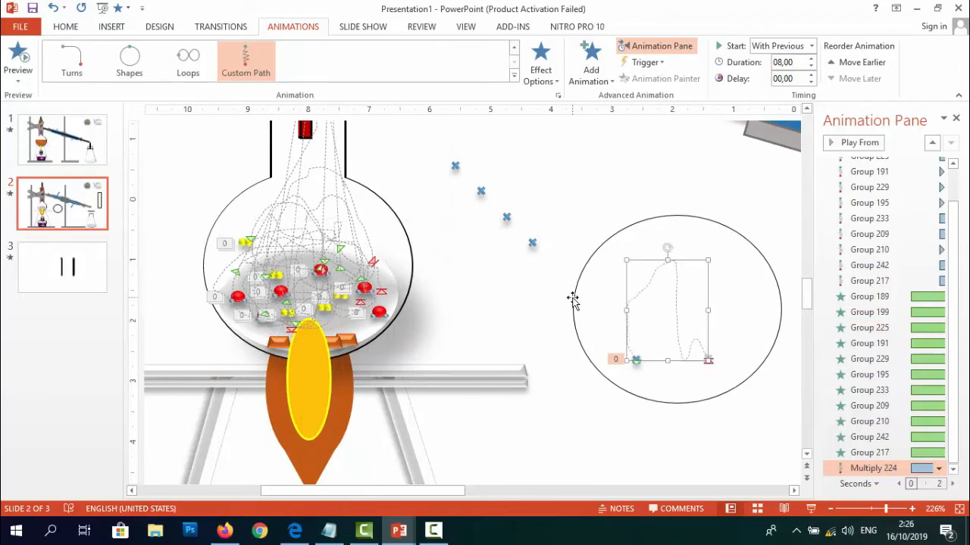
- Move the animated blue particle from the spare bulb into the boiling flask and preview the animation
left_click(643, 374)
left_click(637, 360)
left_click_drag(637, 358, 256, 321)
left_click(18, 56)
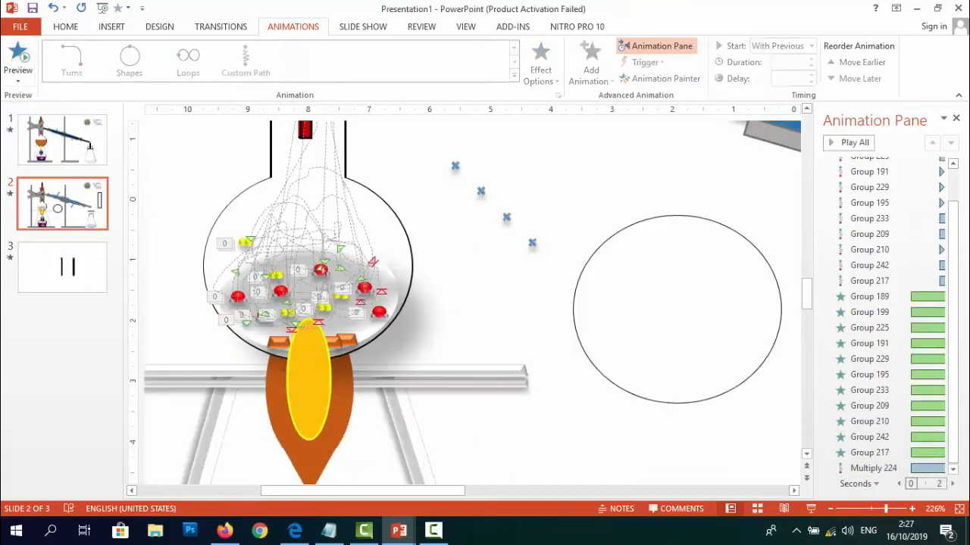
- Place the lowest remaining blue particle in the spare bulb and give it a custom motion path starting With Previous, lasting 8 seconds
left_click_drag(531, 244, 656, 381)
left_click(513, 78)
left_click_drag(513, 95, 513, 190)
left_click(381, 383)
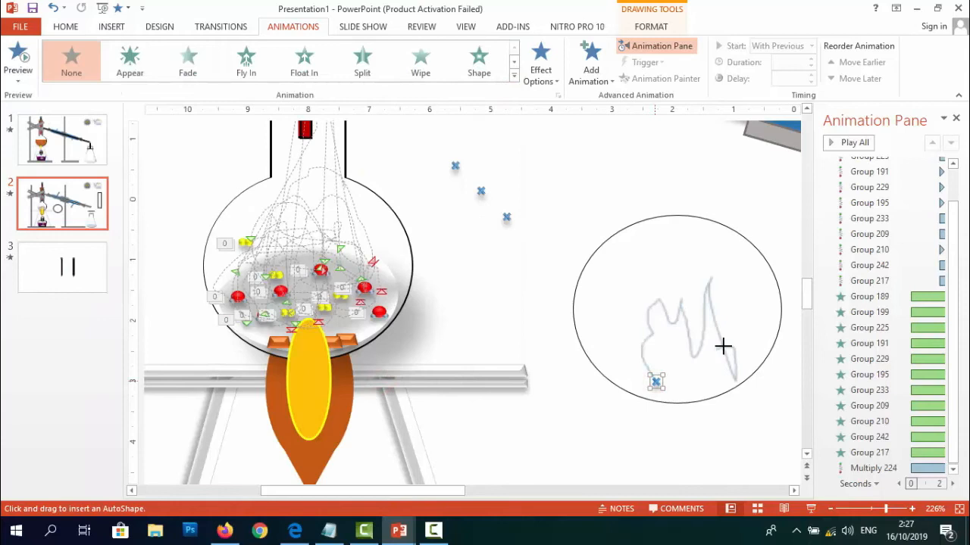
left_click_drag(722, 347, 692, 361)
left_click(811, 45)
left_click(780, 76)
left_click(780, 64)
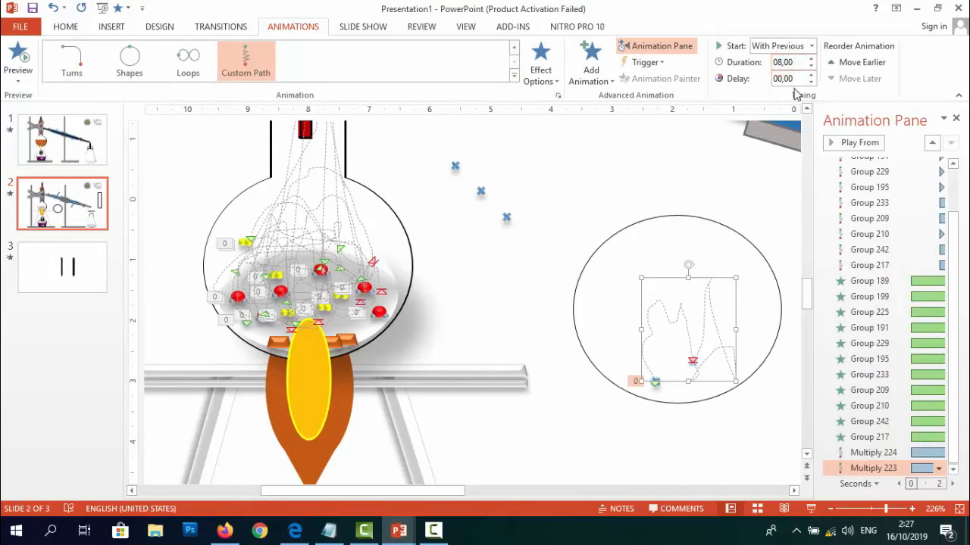
- Animate the third blue particle in the spare bulb with an 8-second custom path starting With Previous, and move it into the boiling flask
mouse_move(506, 216)
left_mouse_down()
mouse_move(719, 355)
mouse_move(648, 298)
mouse_move(686, 363)
left_mouse_up()
left_click(513, 76)
left_click(366, 395)
left_click(811, 47)
left_click(802, 75)
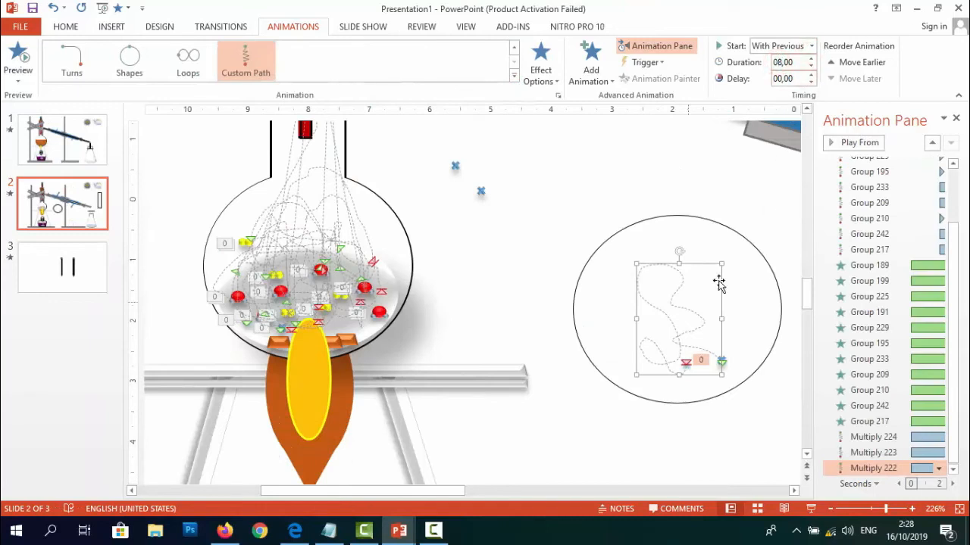
left_click(721, 359)
- Animate the fourth blue particle in the spare bulb with a custom path starting With Previous, and move it into the boiling flask
left_click(481, 191)
mouse_move(483, 191)
left_mouse_down()
mouse_move(669, 310)
mouse_move(729, 333)
left_mouse_up()
left_click(514, 77)
scroll(454, 242, "down", 3)
left_click(377, 402)
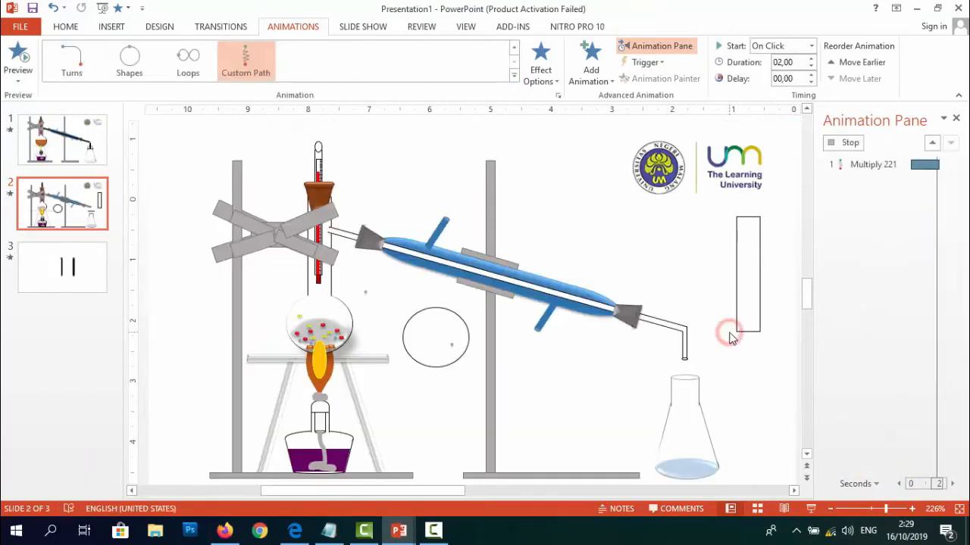
left_click_drag(634, 321, 769, 320)
left_click(811, 45)
left_click(805, 79)
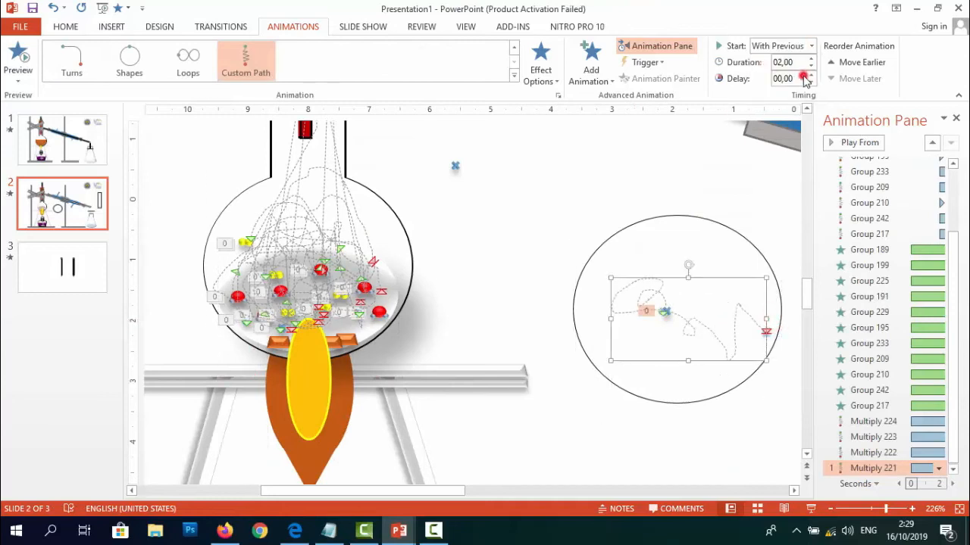
left_click_drag(667, 310, 283, 264)
- Place the last blue particle in the spare bulb and draw a looping custom motion path for it, starting With Previous
left_click_drag(455, 165, 695, 355)
left_click(515, 73)
left_click(364, 393)
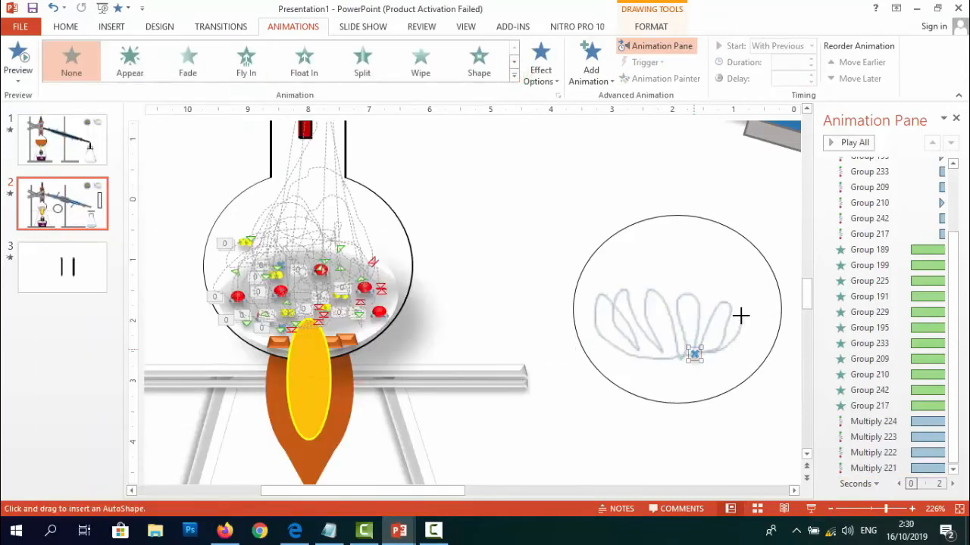
left_click_drag(761, 326, 759, 322)
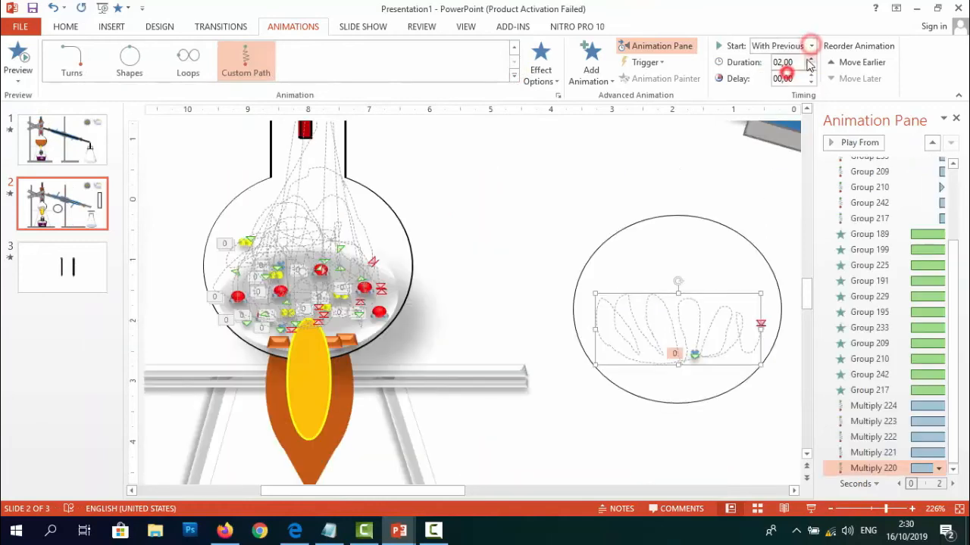